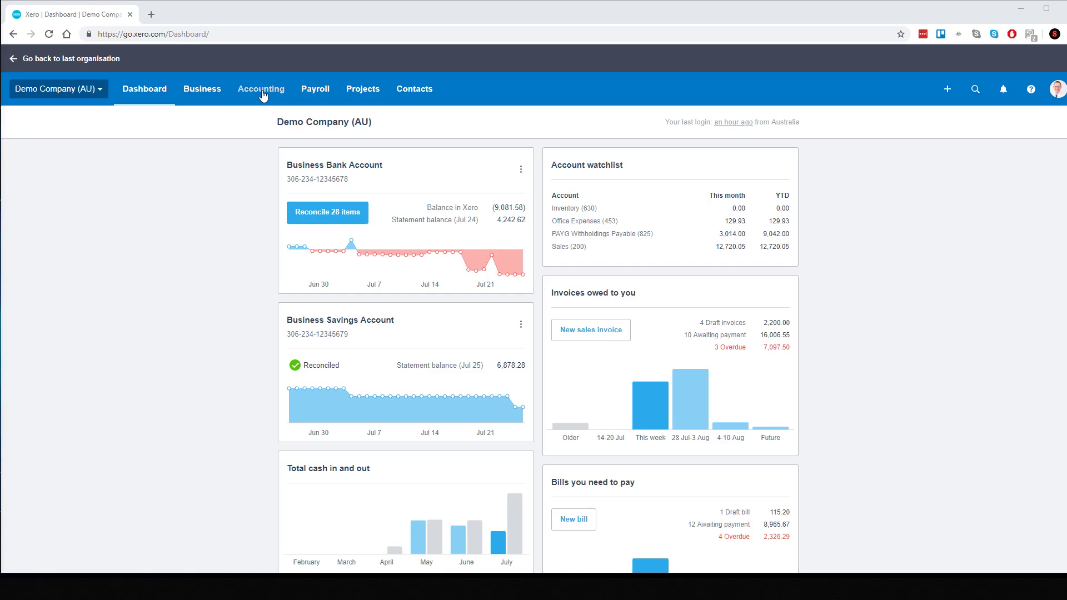
Step: Open the chart of accounts and show only the asset accounts
click(264, 97)
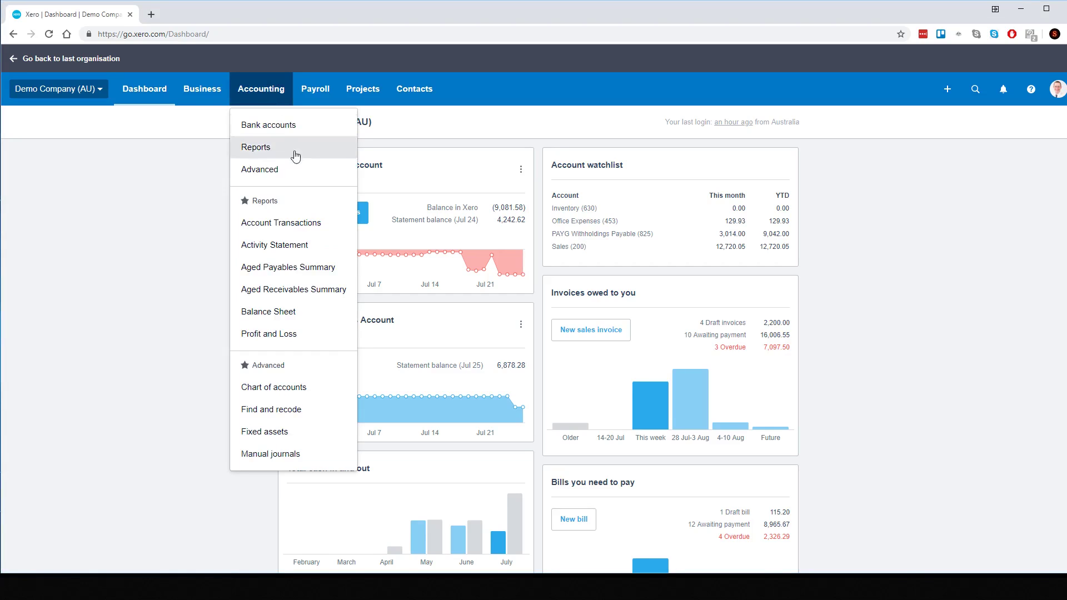
click(276, 389)
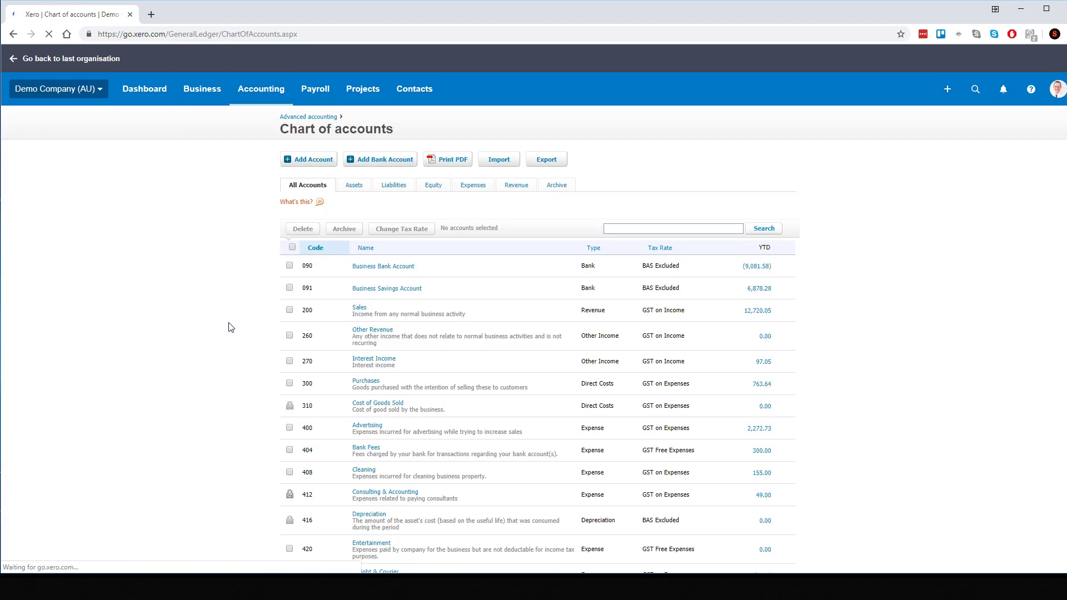
click(348, 188)
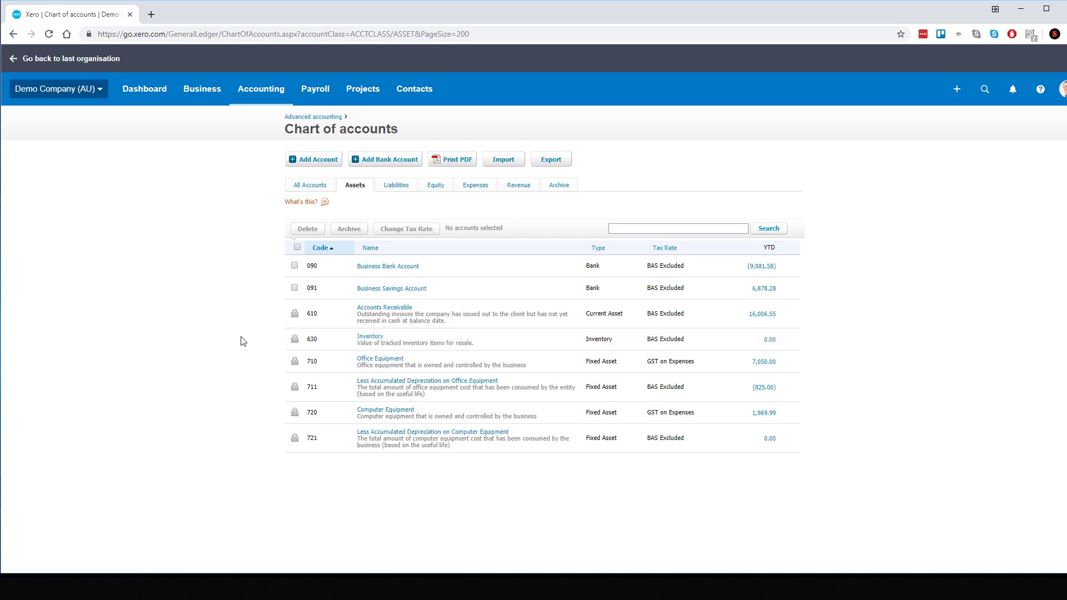
Step: Start a new account of type Current Asset with code 640
click(321, 162)
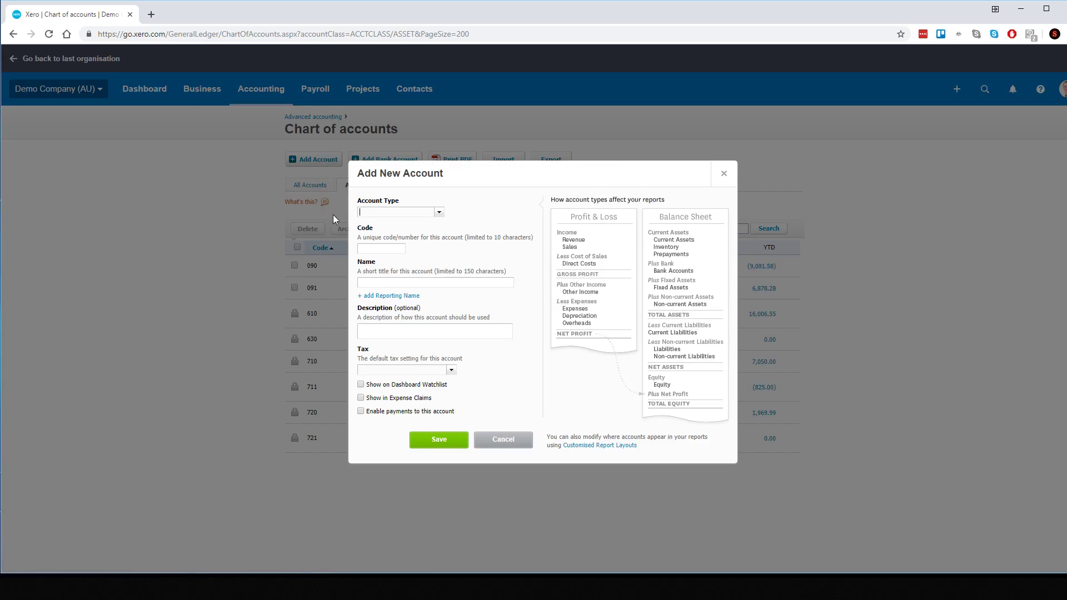
click(439, 212)
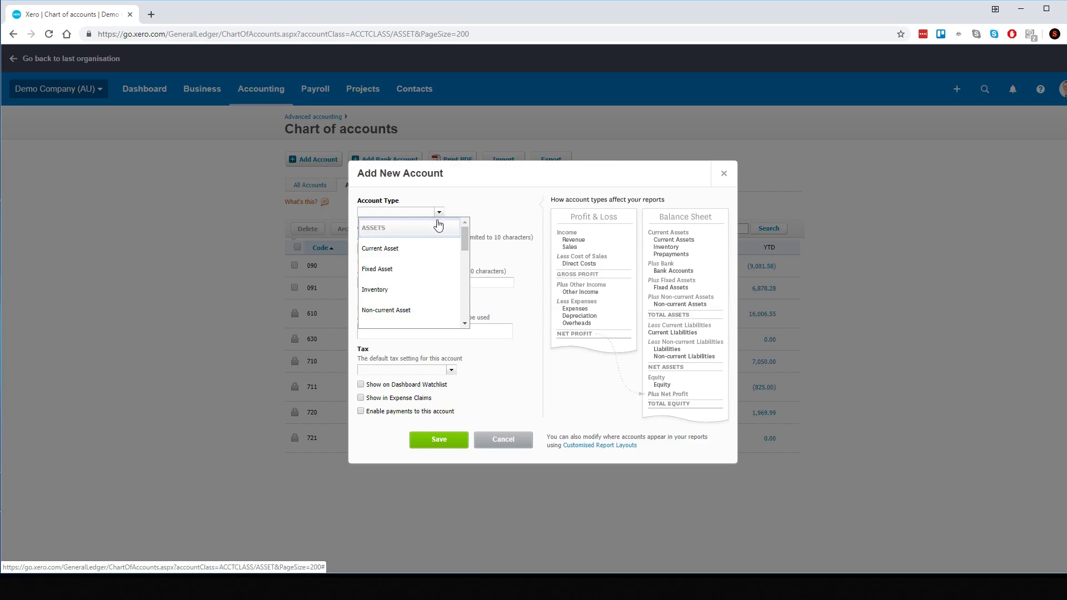
click(417, 254)
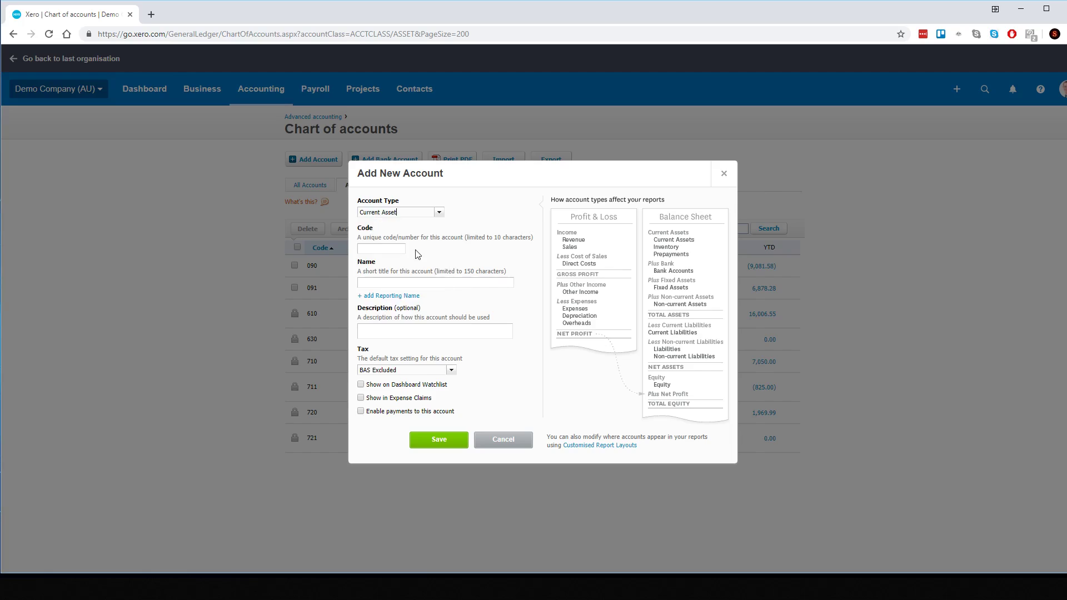
click(391, 249)
click(392, 282)
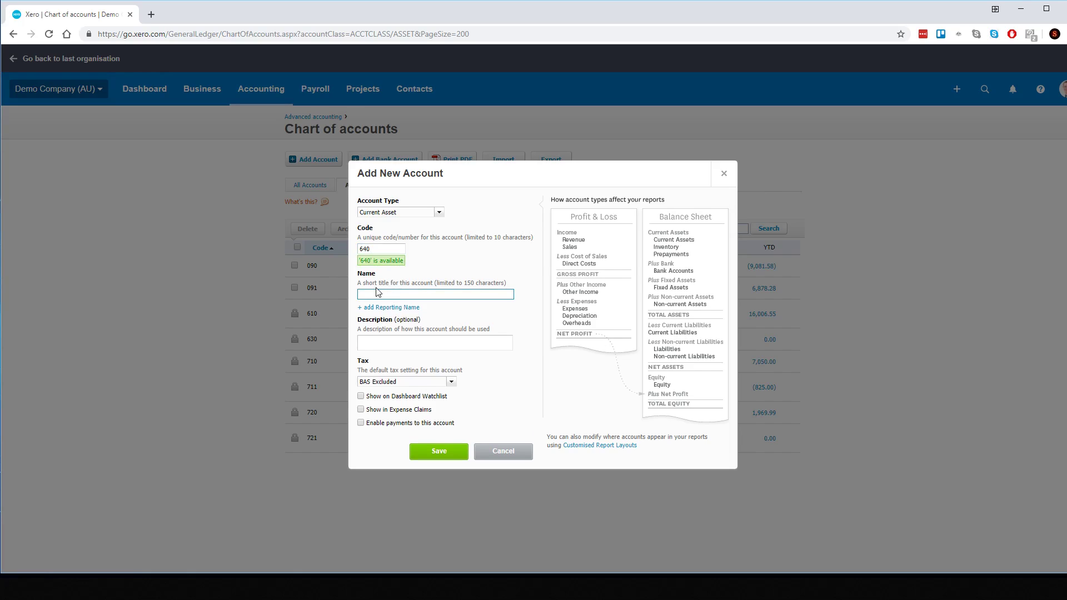
Step: Name the new account Wages Advance Receivable, include it on the dashboard watchlist, enable payments to it, and save it
text(Wages Advance Receivable)
click(362, 396)
click(362, 424)
click(442, 453)
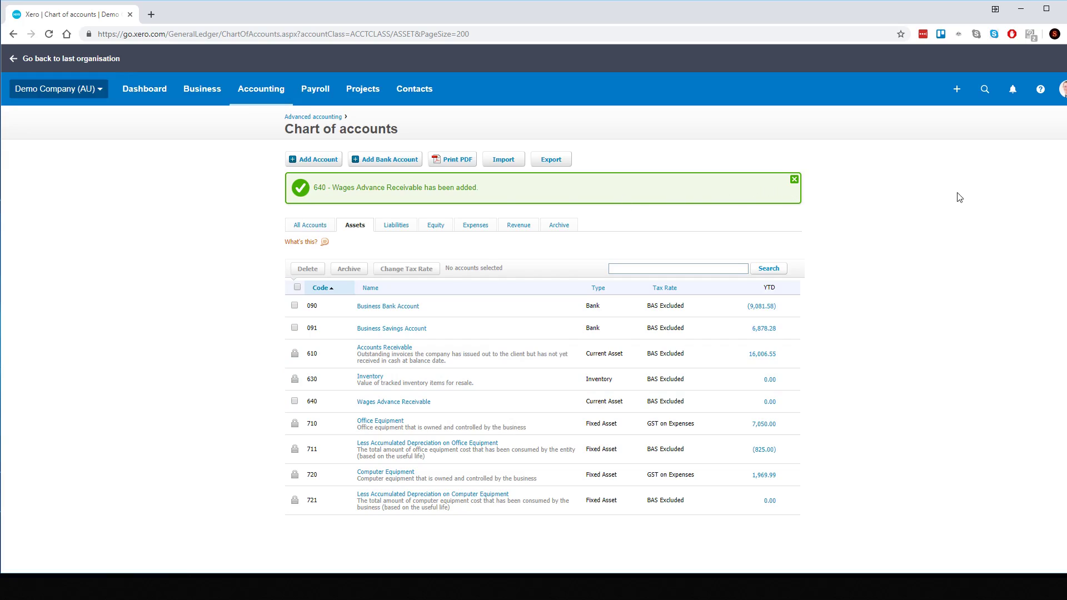
Step: Create a new Spend Money transaction paid from the Business Bank Account
click(957, 91)
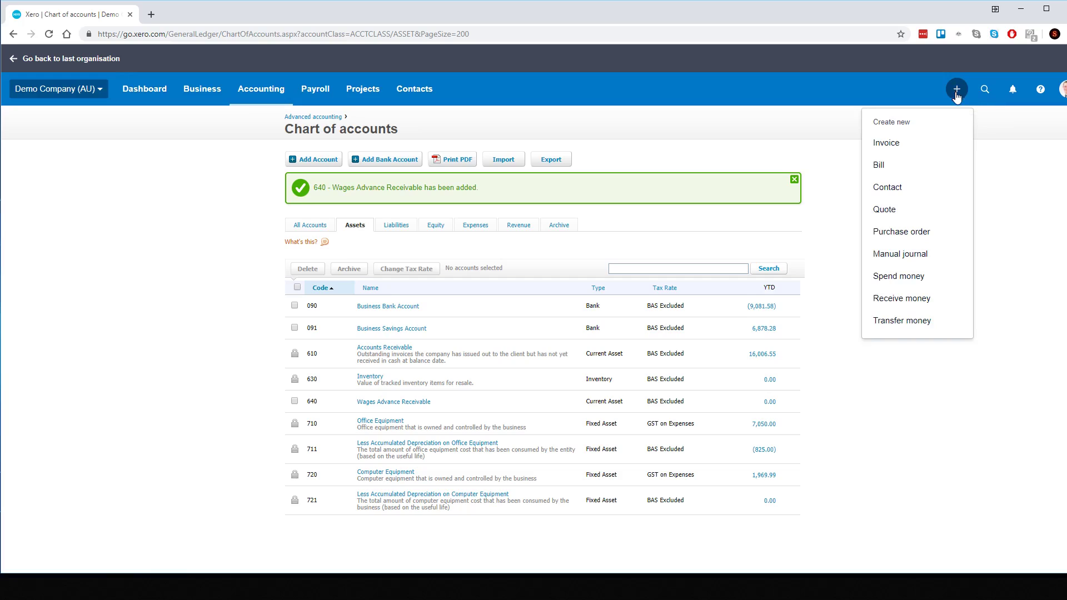
click(927, 282)
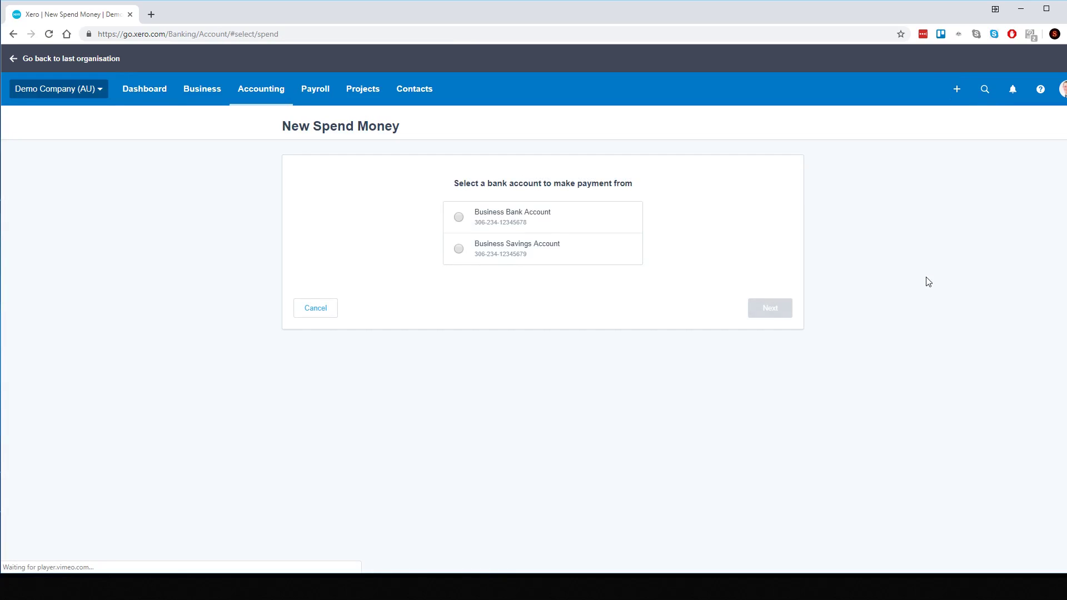
click(456, 219)
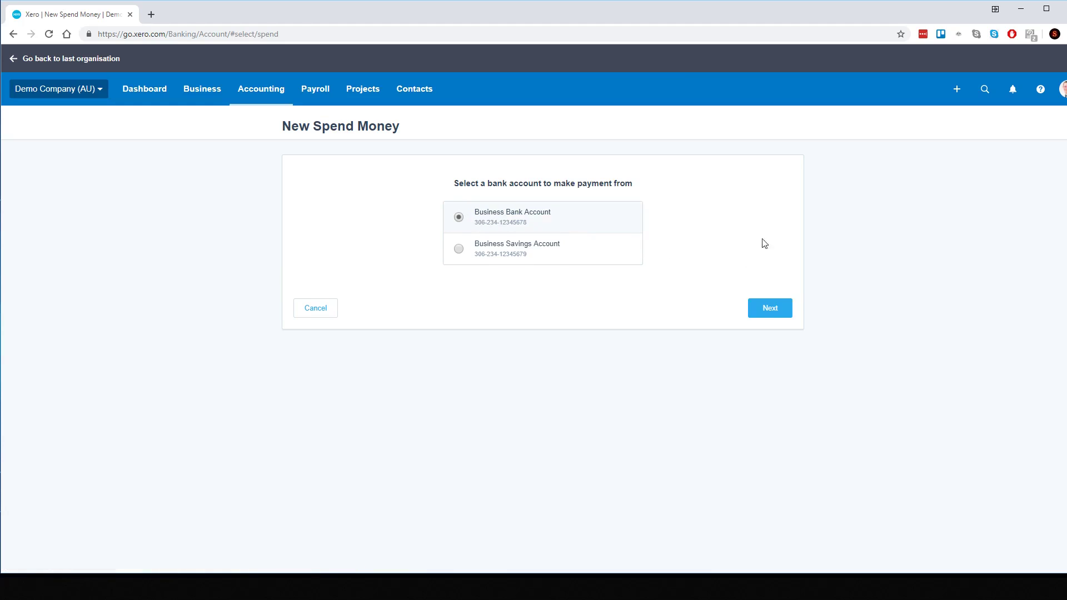
click(762, 316)
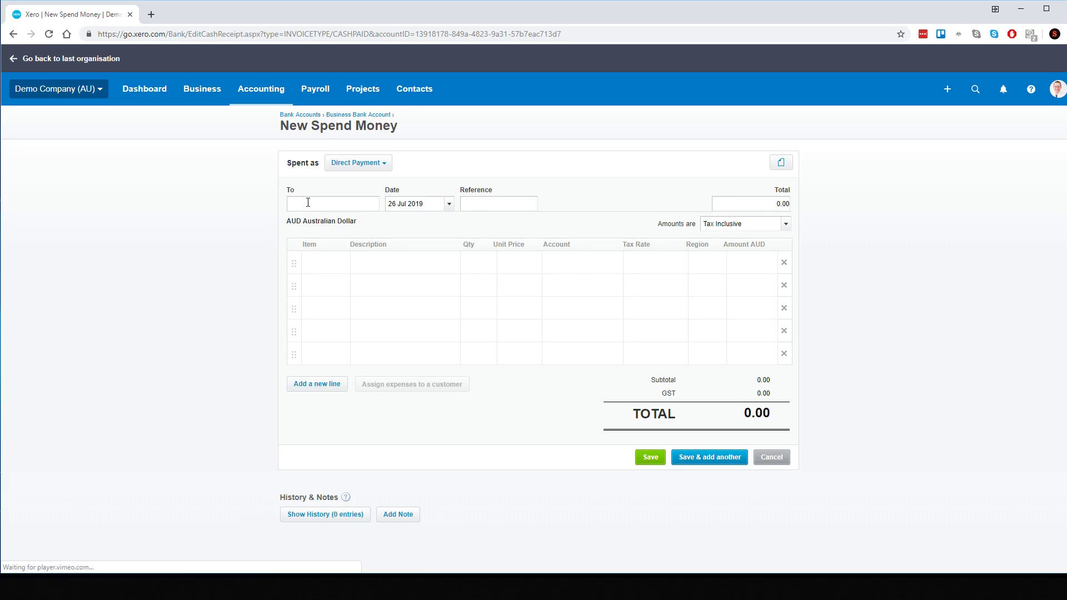
text(gray)
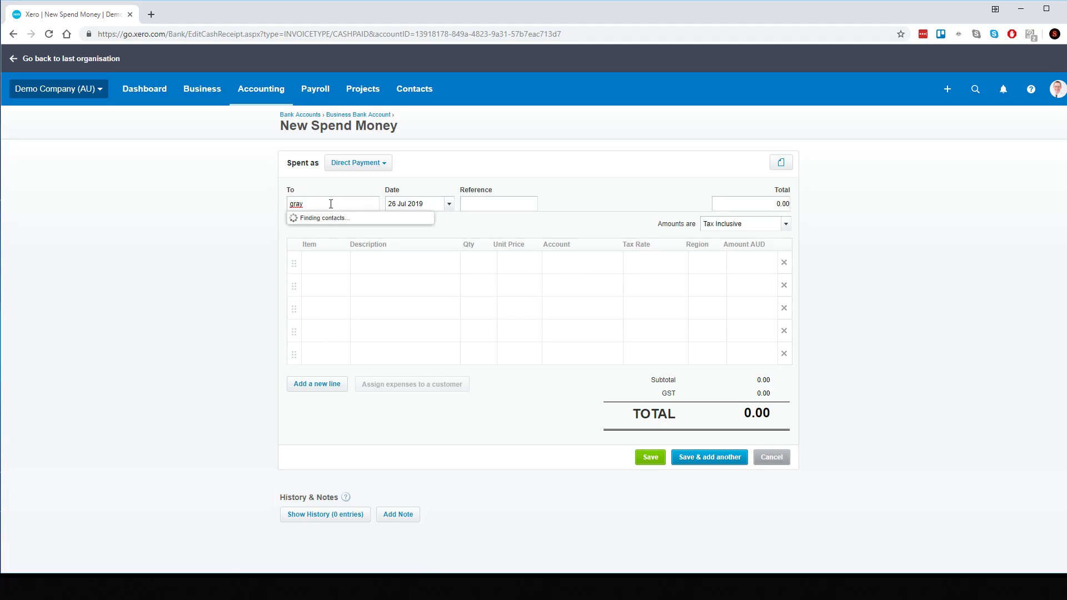
key(BackSpace)
key(BackSpace)
key(BackSpace)
key(BackSpace)
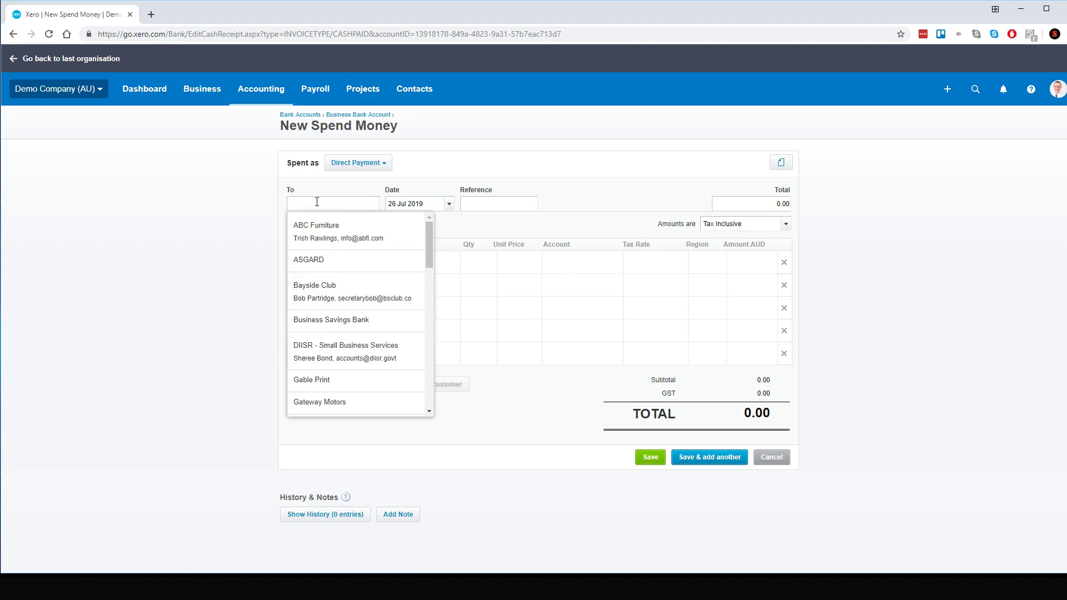
Step: Fill in the payment header with the employee's contact as payee, date 10 Jul 2019, reference Advance and total 200
text(oliver)
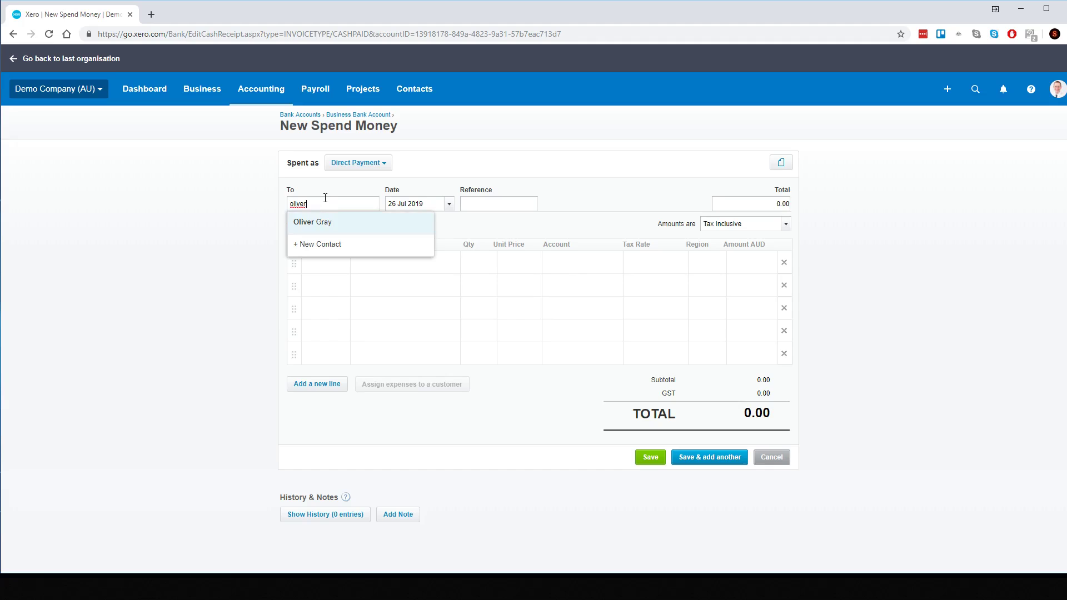
click(306, 222)
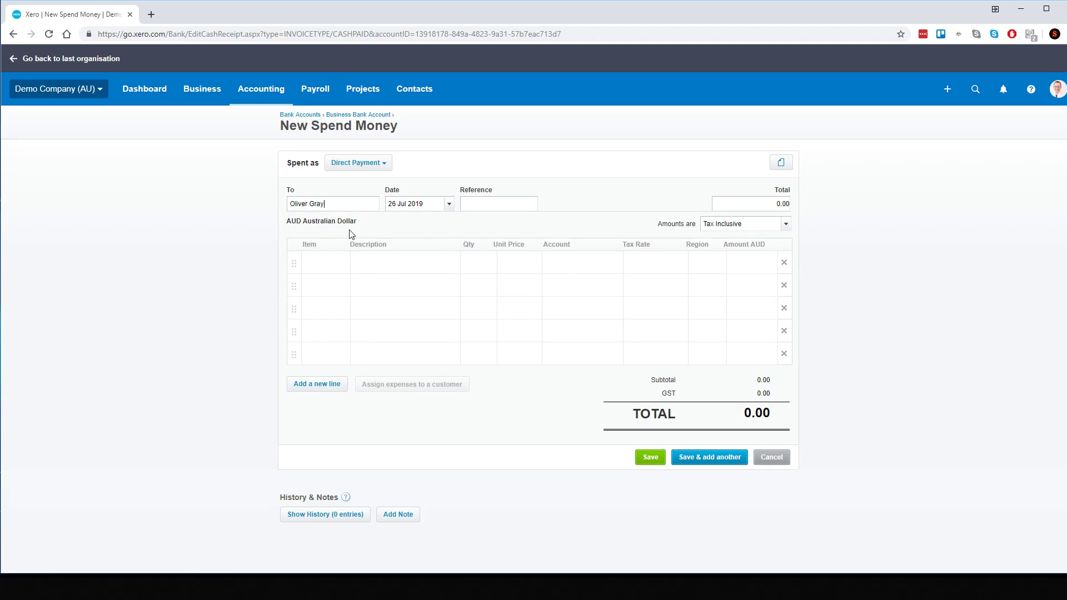
click(450, 206)
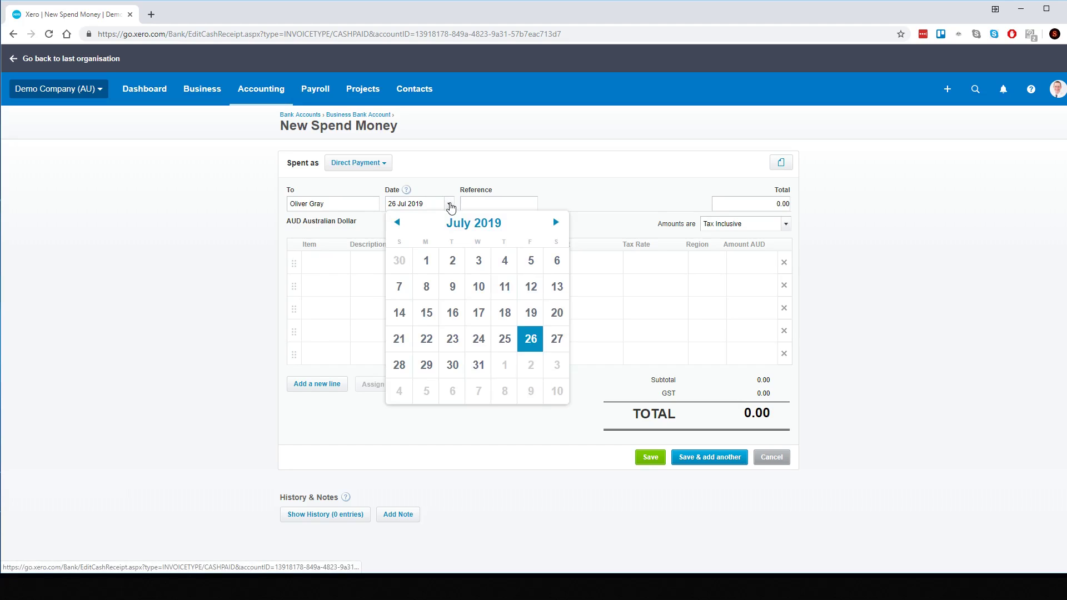
click(479, 290)
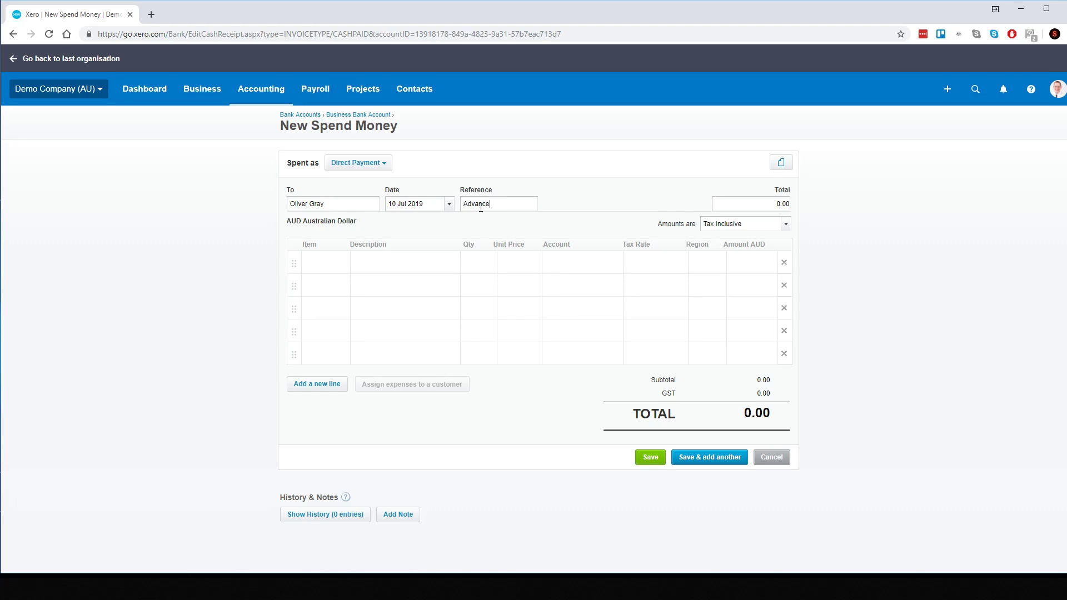
drag(770, 205, 810, 207)
text(200)
key(Tab)
Step: Enter a first line item described as Advance with quantity 1 and unit price 200
click(381, 265)
text(Advance)
key(Tab)
text(1)
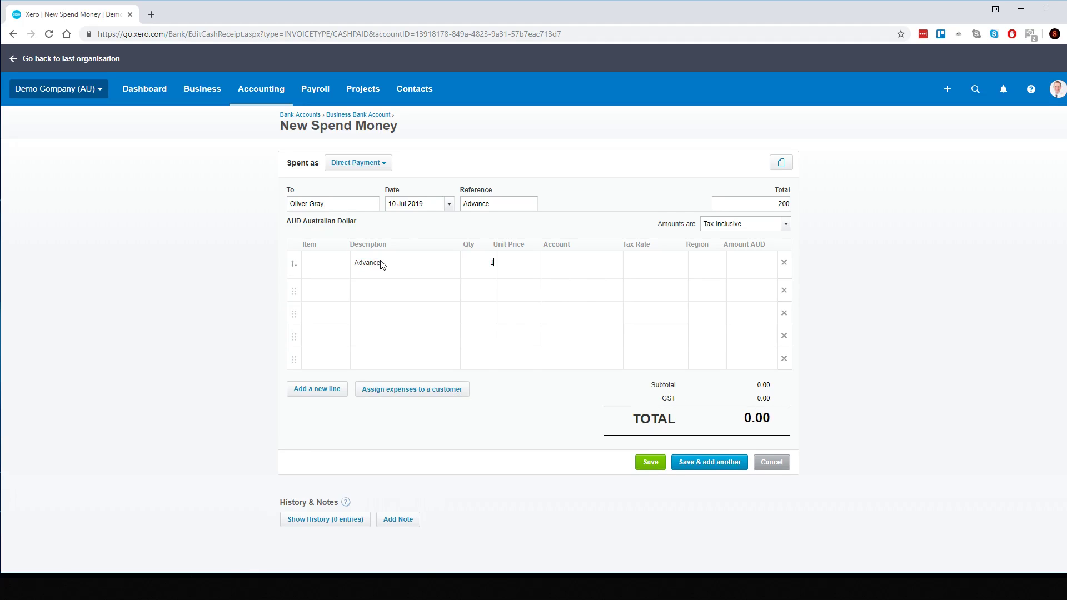
text(200)
key(Tab)
Step: Assign the Advance line to account 640 - Wages Advance Receivable and save the payment
text(64)
click(584, 297)
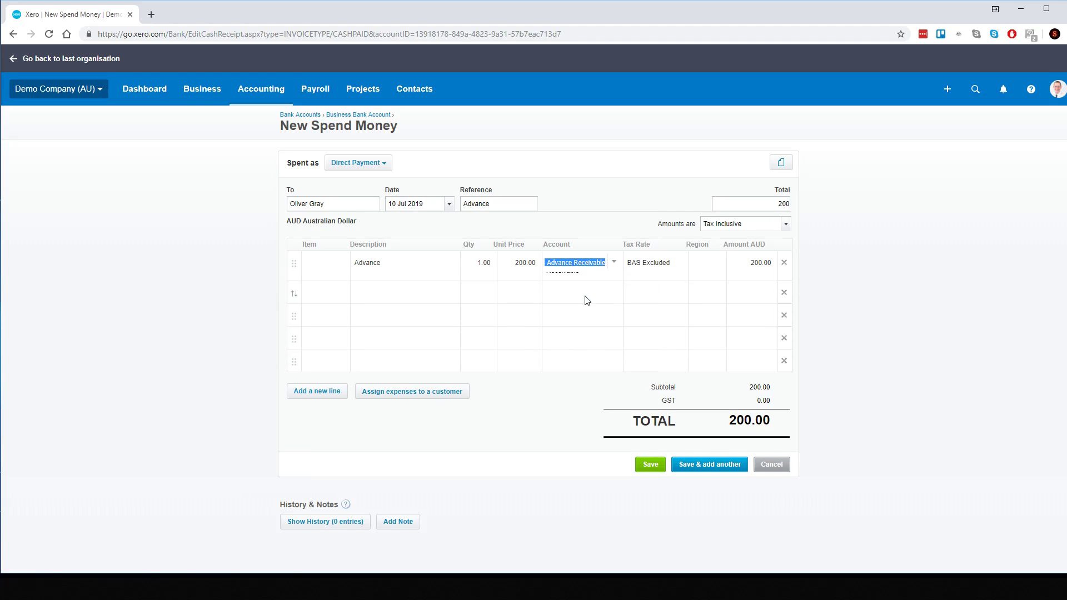
click(648, 278)
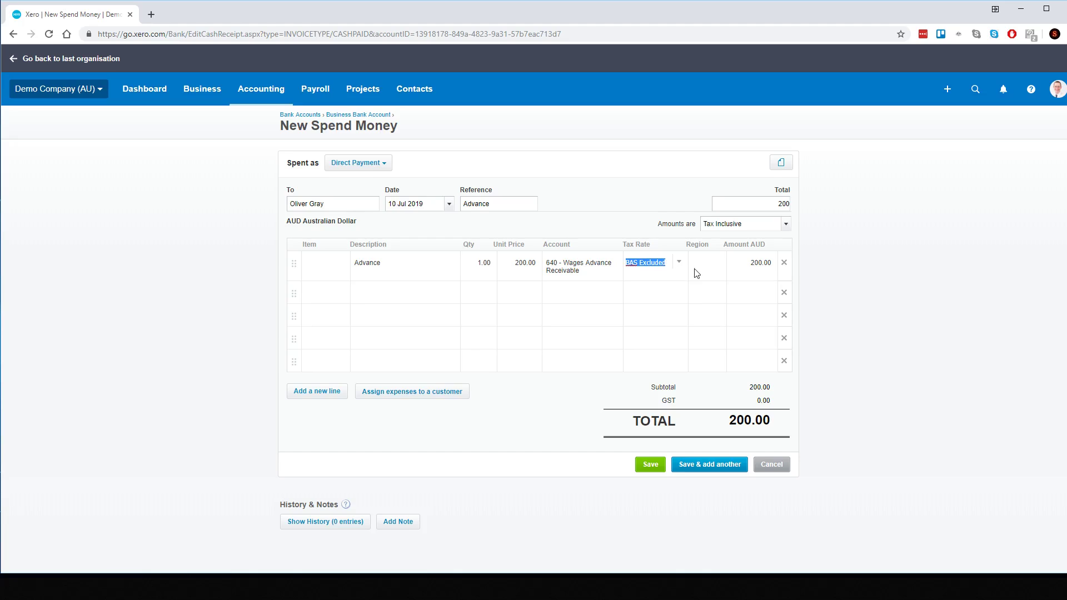
click(651, 467)
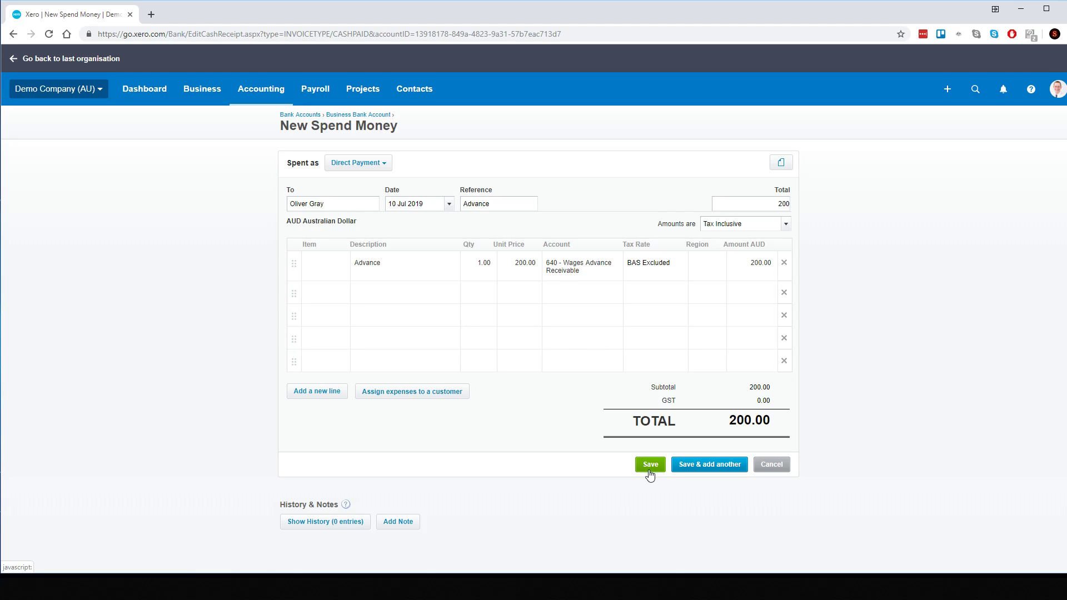
click(651, 467)
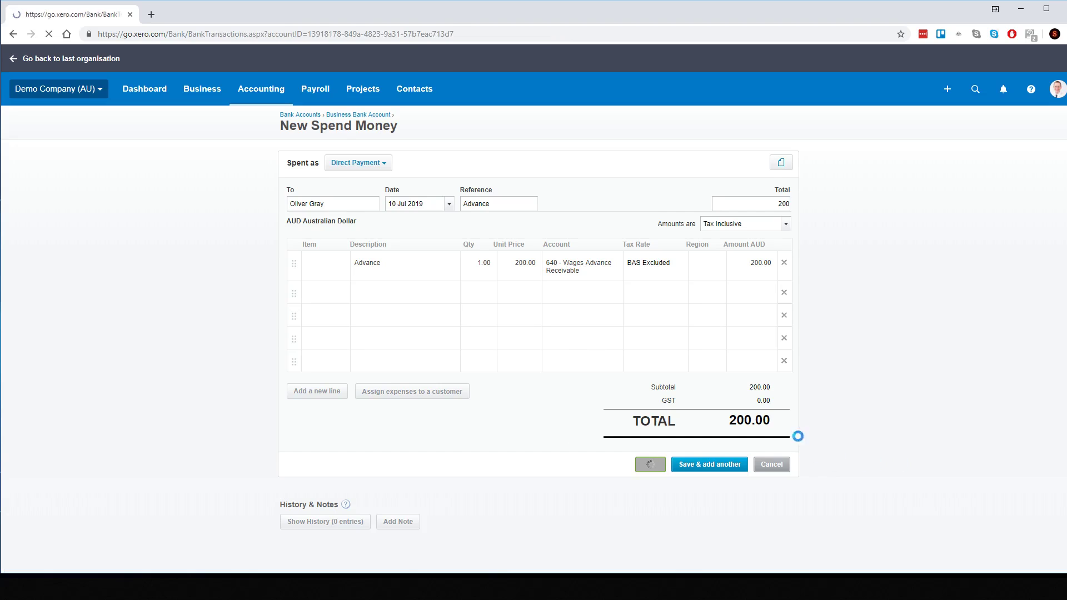
Step: Return to the dashboard and open the organisation's payroll settings
click(132, 93)
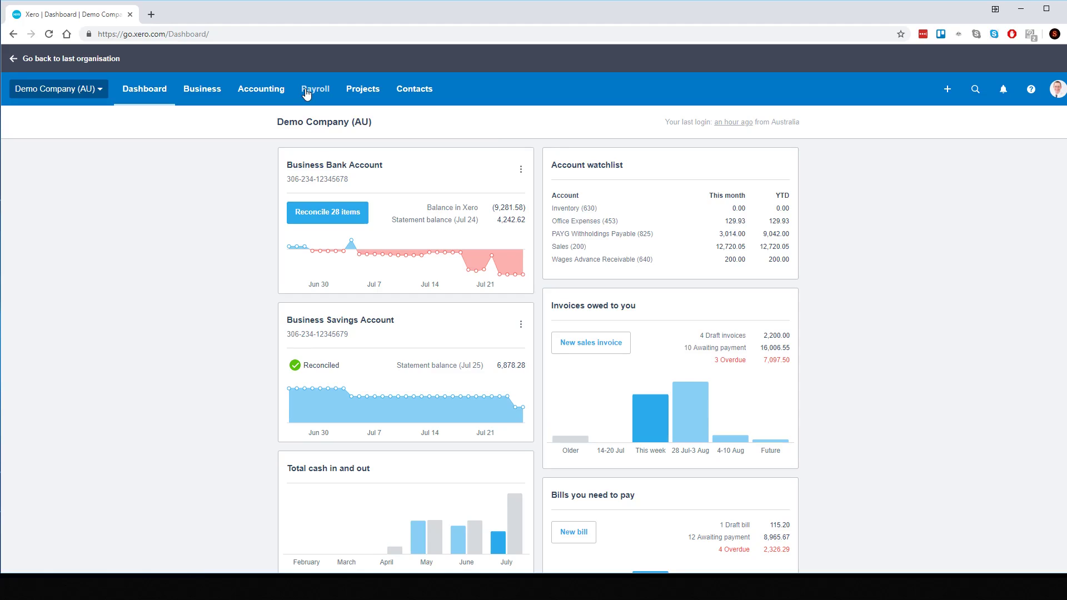
click(103, 91)
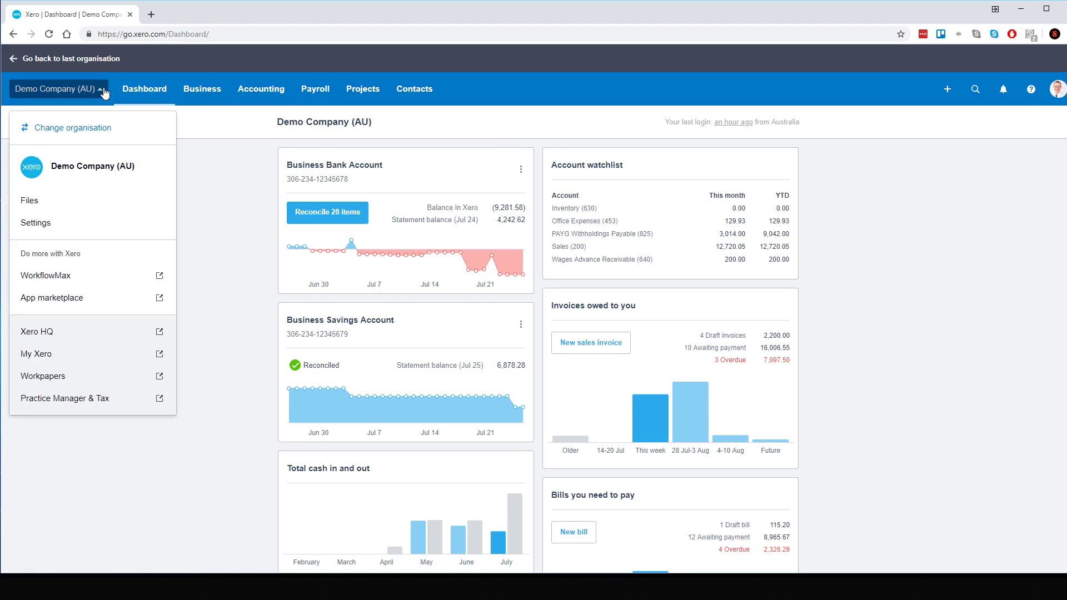
click(66, 222)
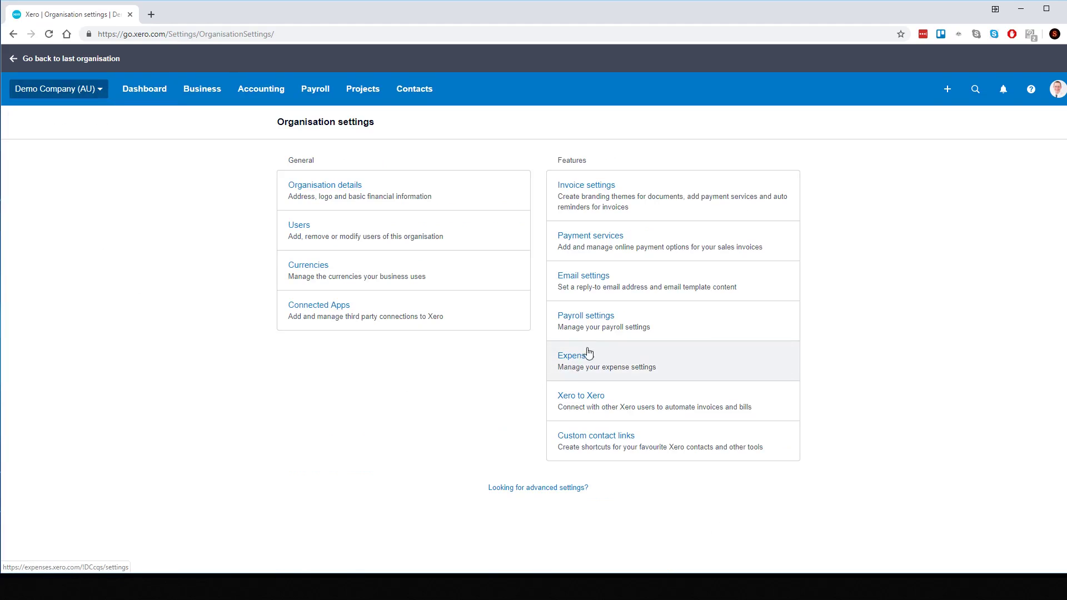
click(609, 320)
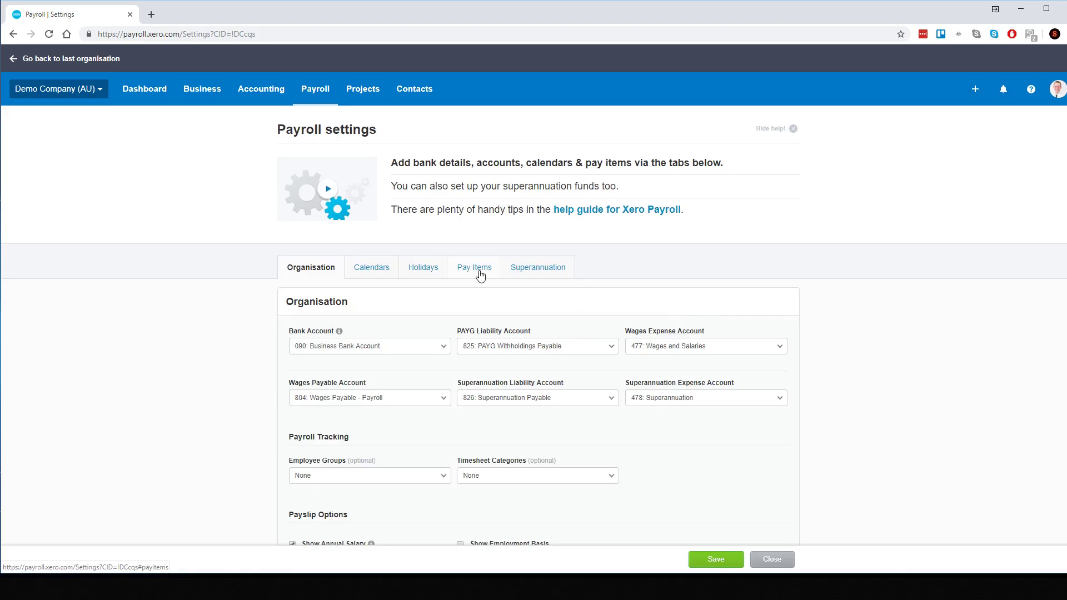
Step: Display the deduction pay items and hide the payroll settings help
click(481, 274)
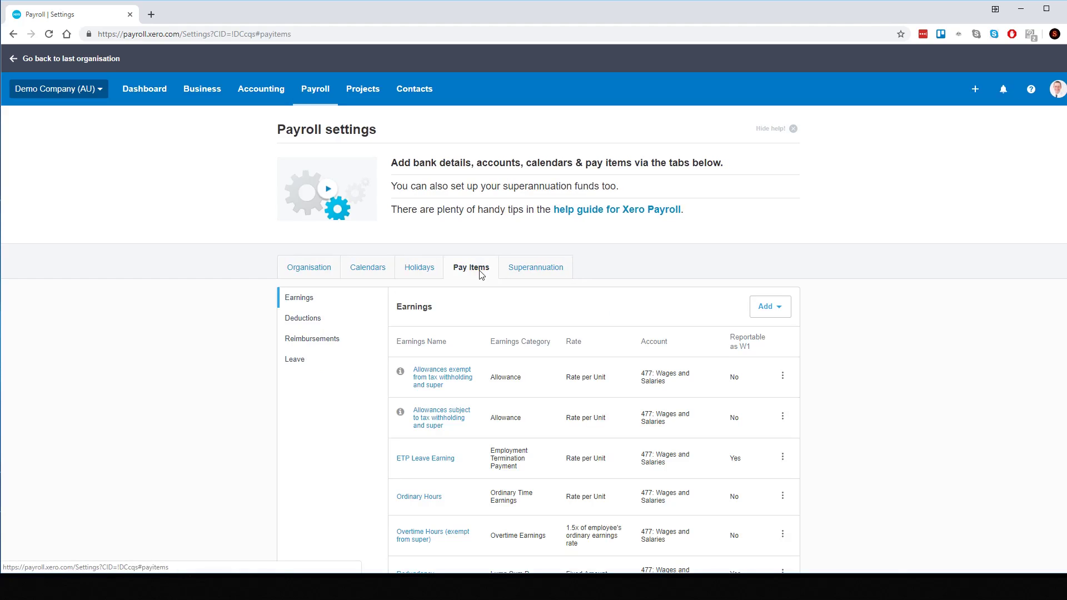
click(794, 128)
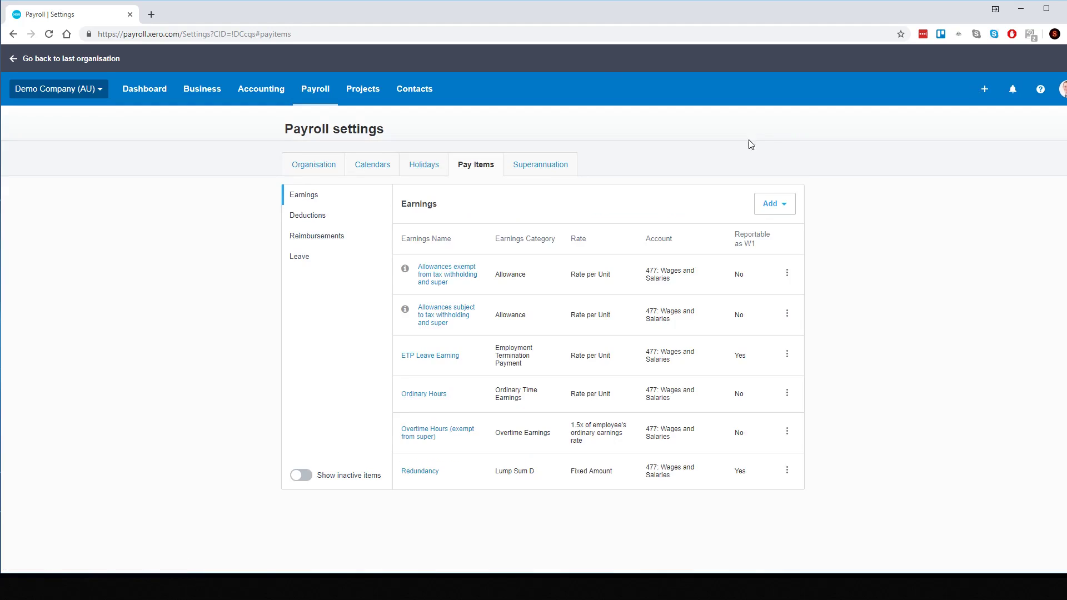
click(305, 221)
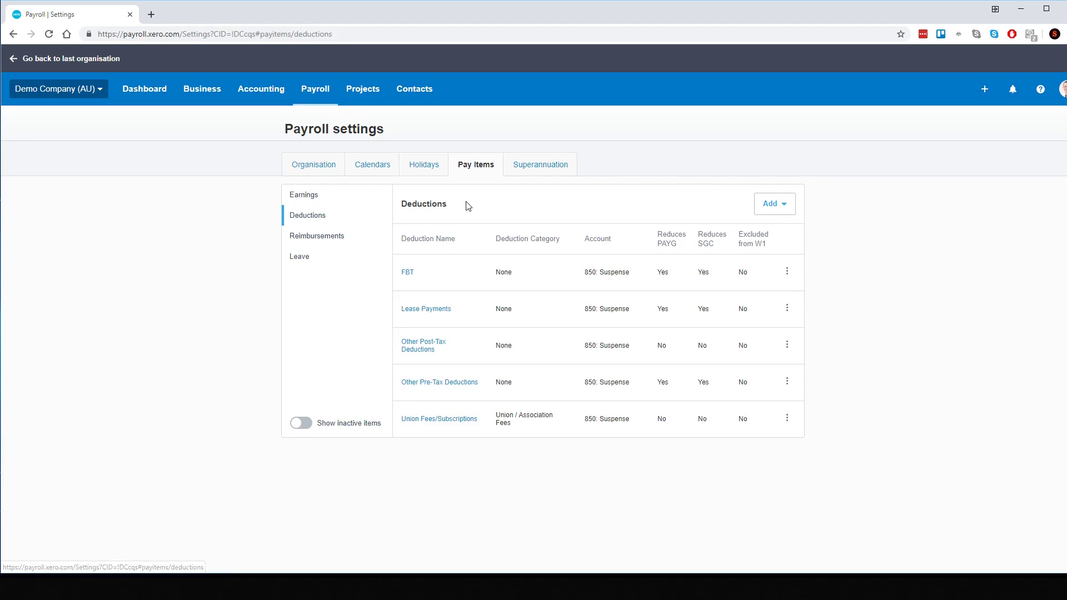
Step: Start a new deduction of category None and name it Recovery of Wage Advance
click(770, 205)
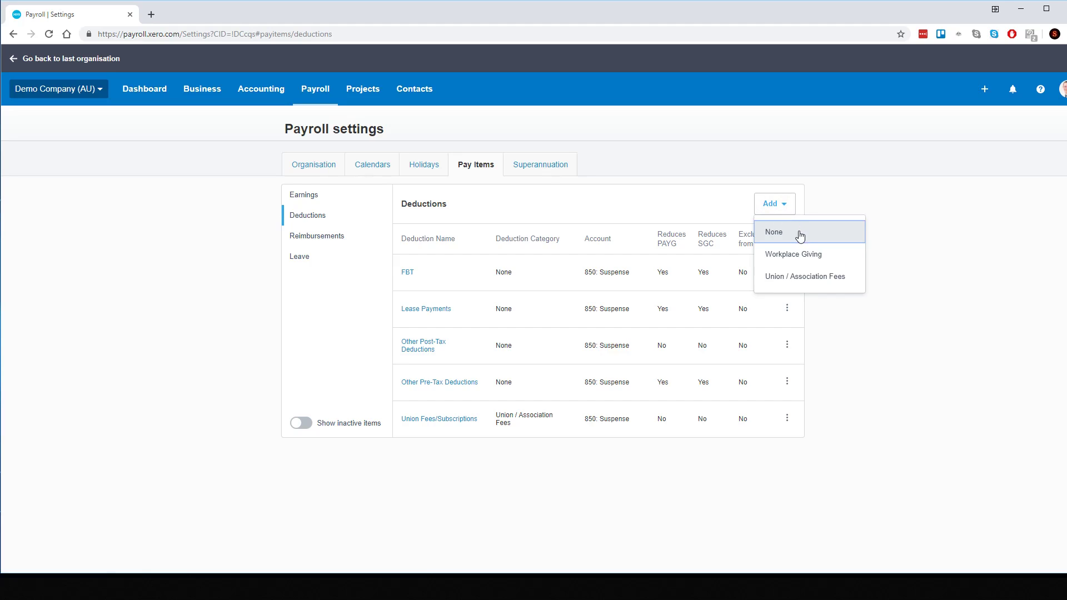
click(800, 234)
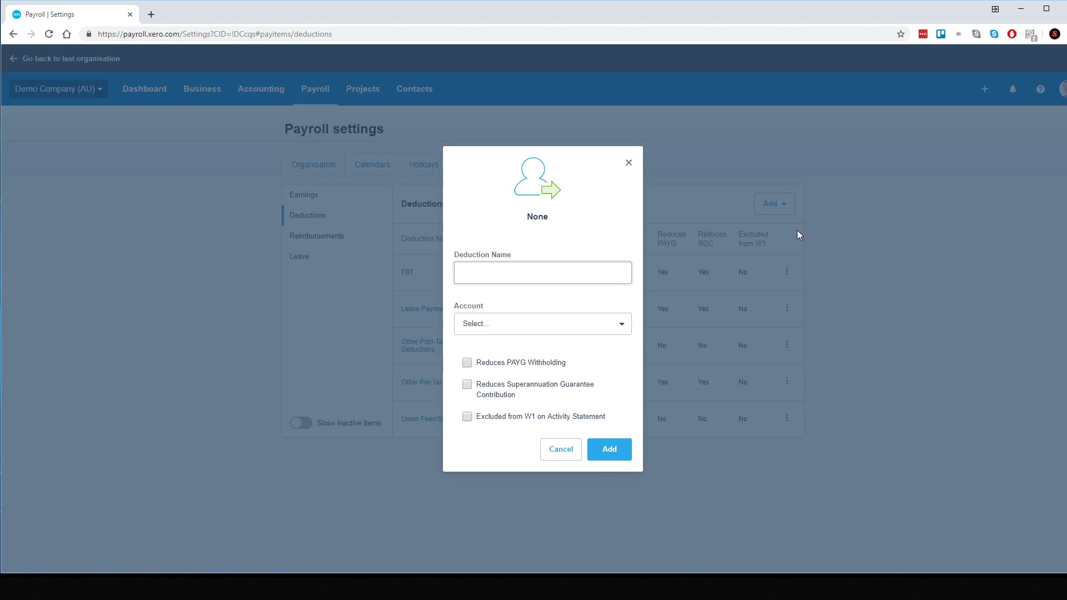
click(1031, 35)
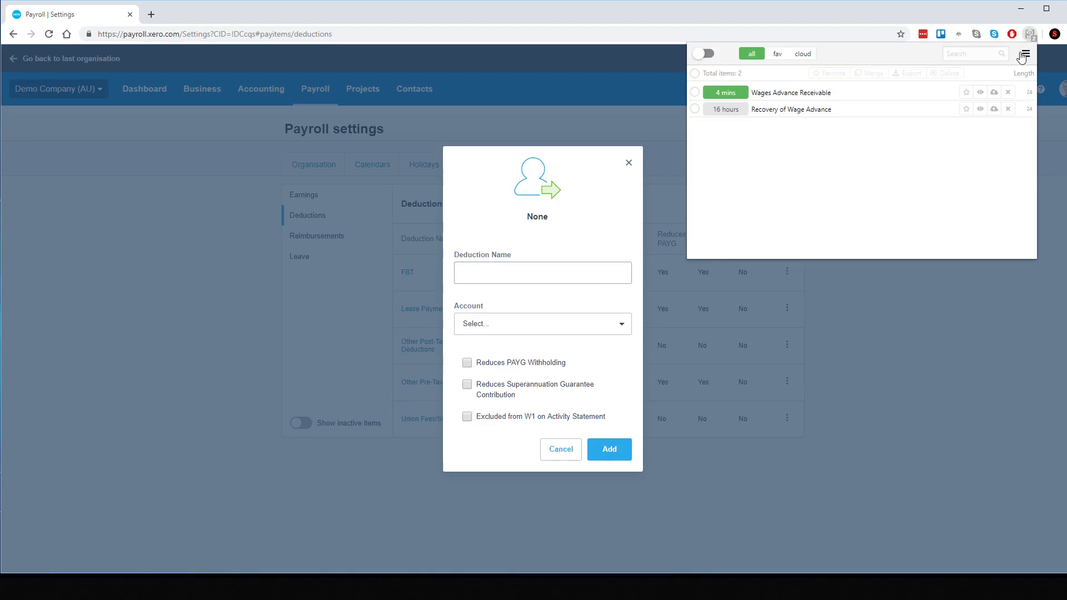
click(817, 110)
click(520, 275)
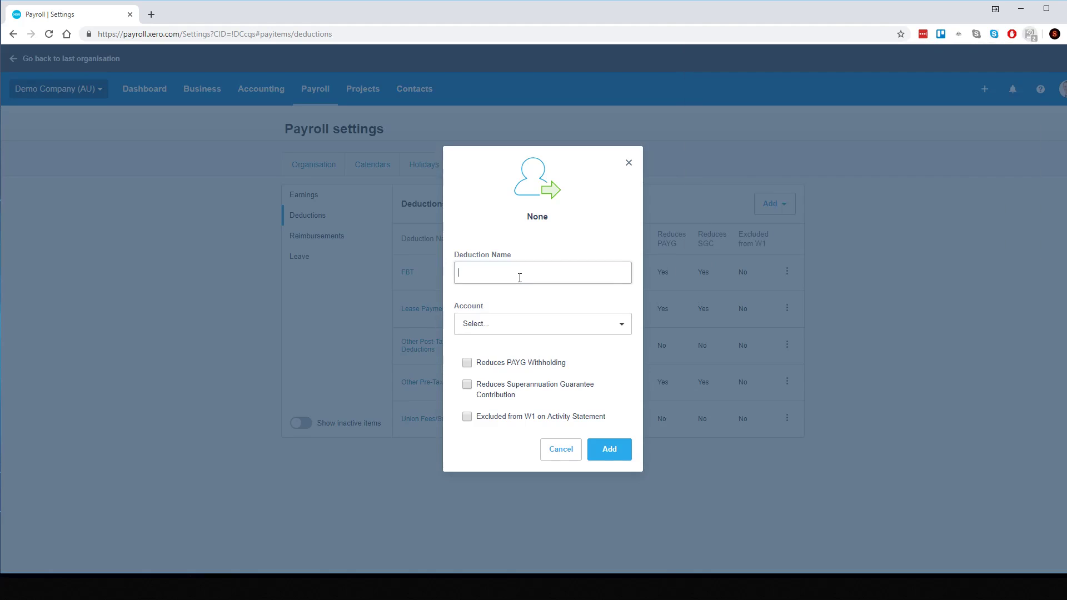
right_click(519, 275)
click(559, 357)
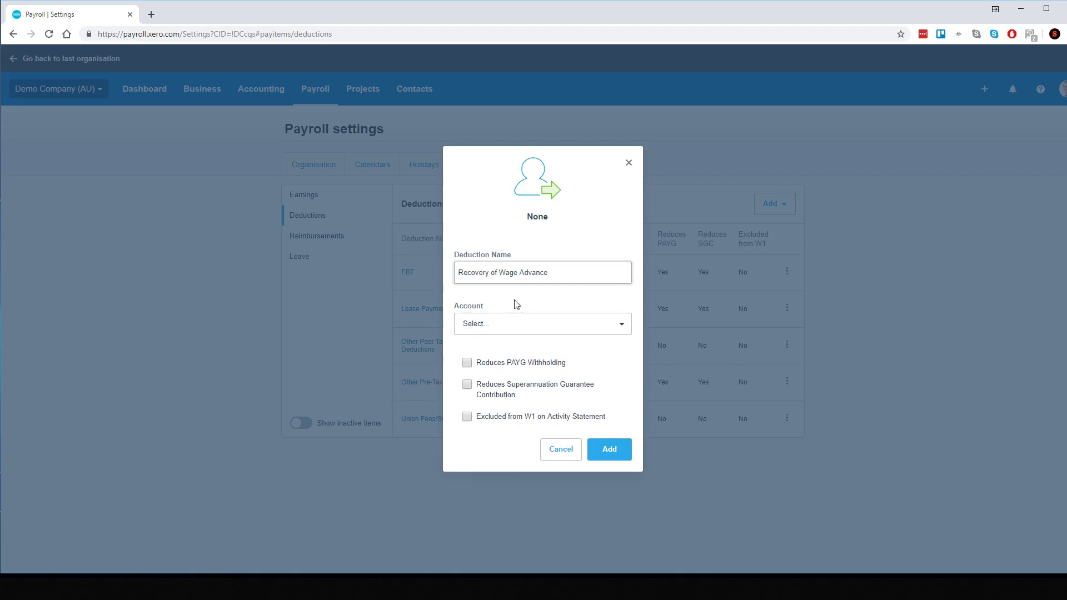
Step: Assign account 640: Wages Advance Receivable to the Recovery of Wage Advance deduction and add it to the pay items
click(509, 328)
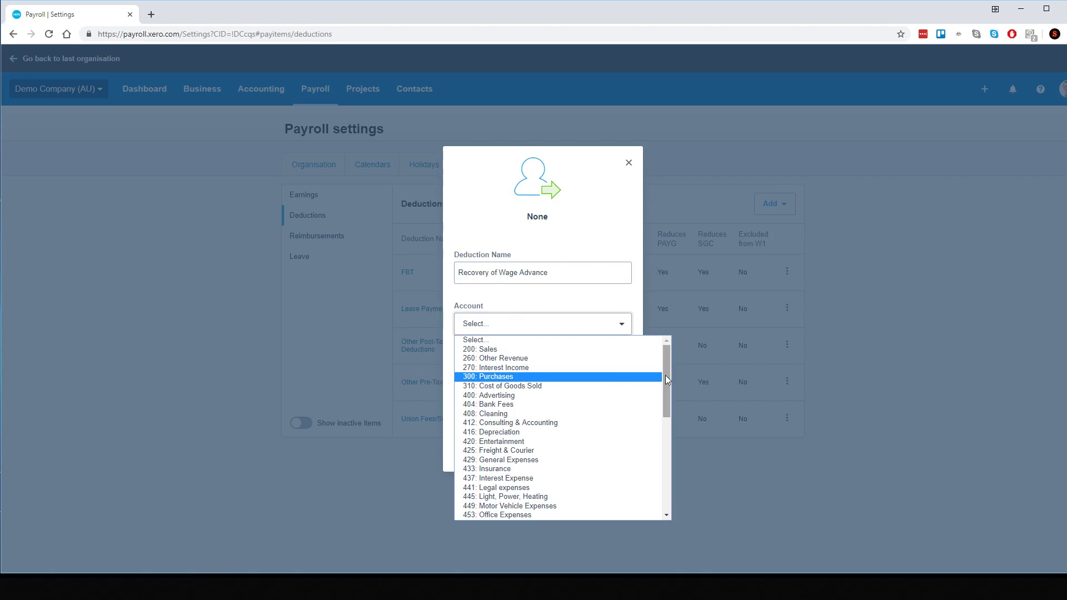
drag(665, 375, 667, 464)
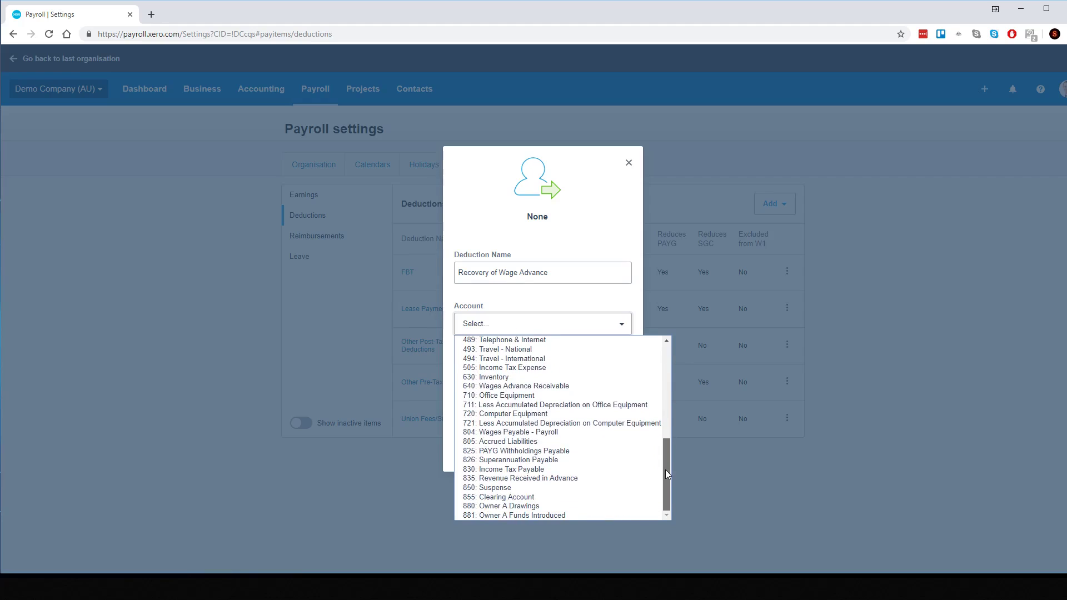
click(552, 389)
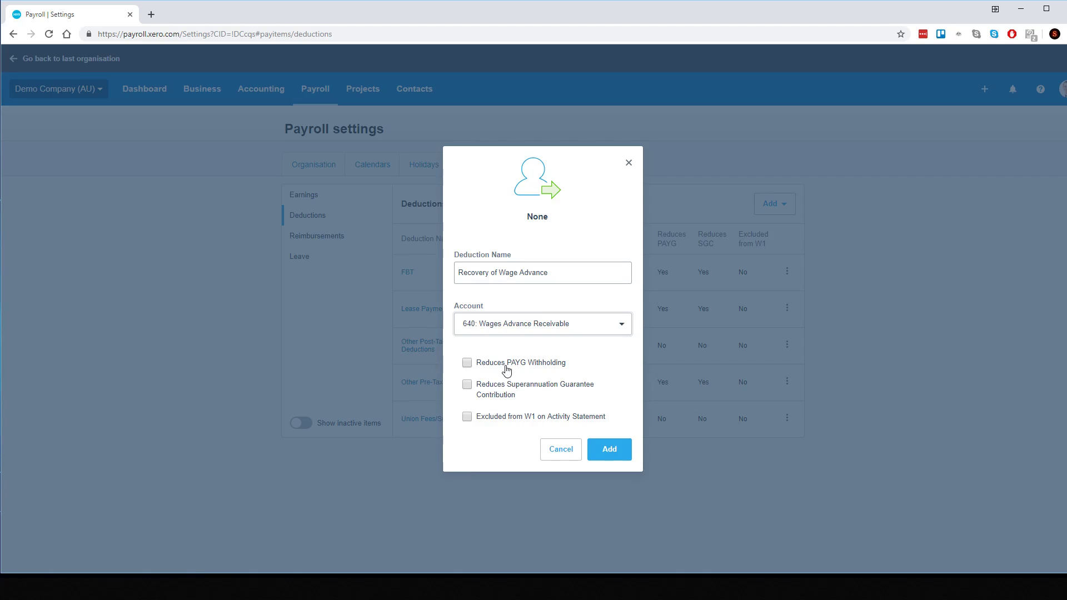
click(611, 452)
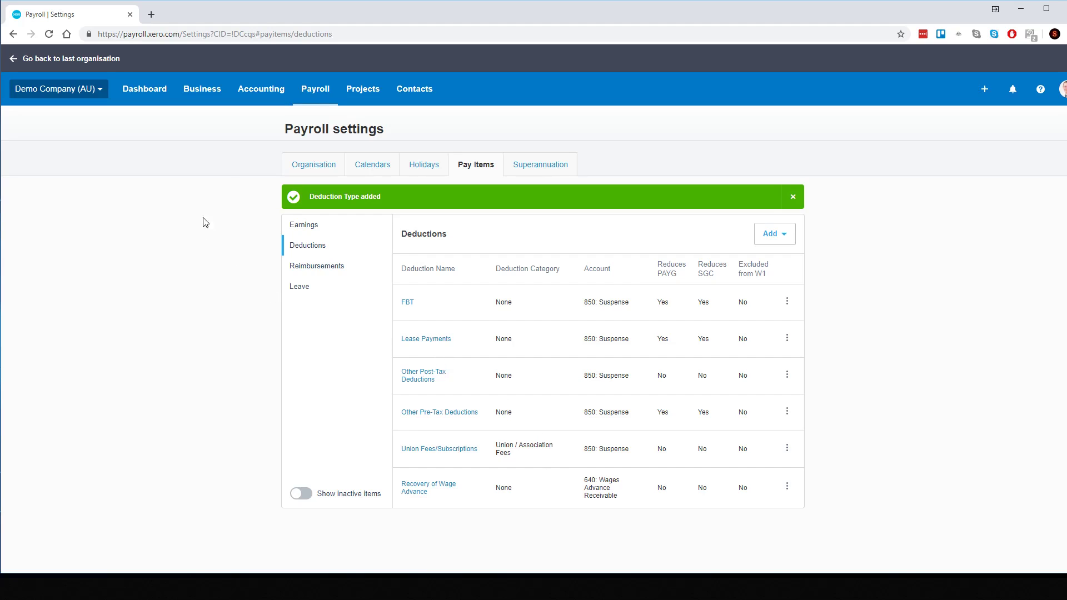
Step: Create a pay run for the Fortnightly Calendar period, fortnight ending 14 Jul 2019
click(314, 101)
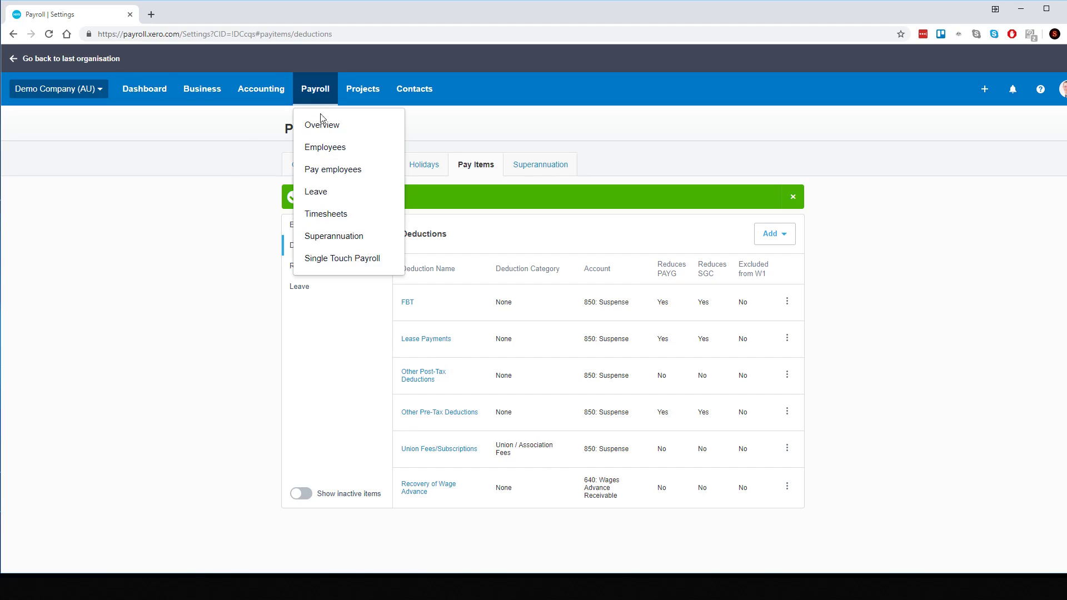
click(341, 172)
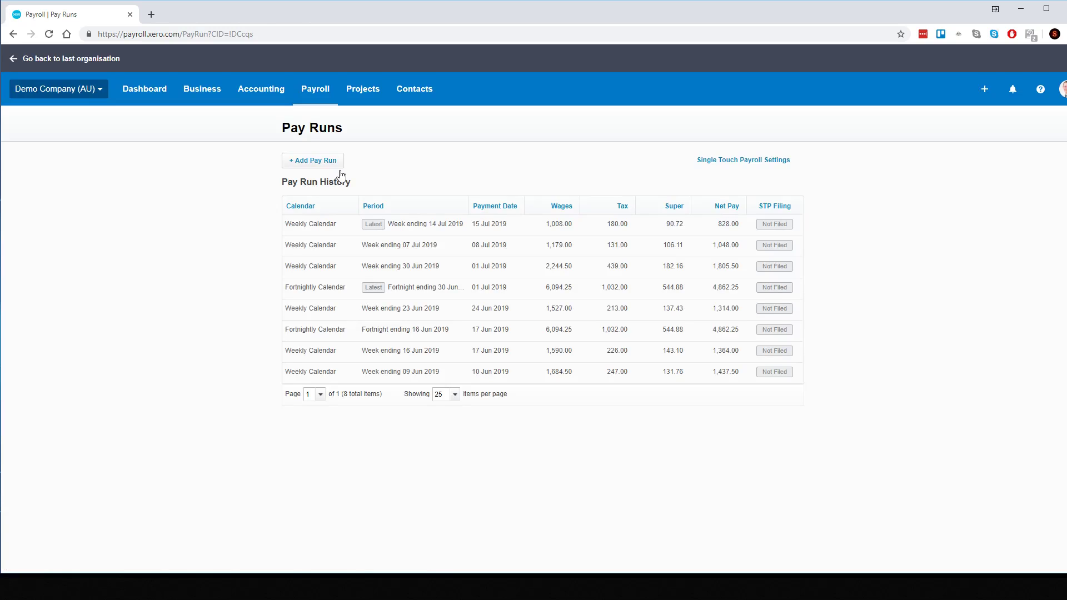
click(303, 159)
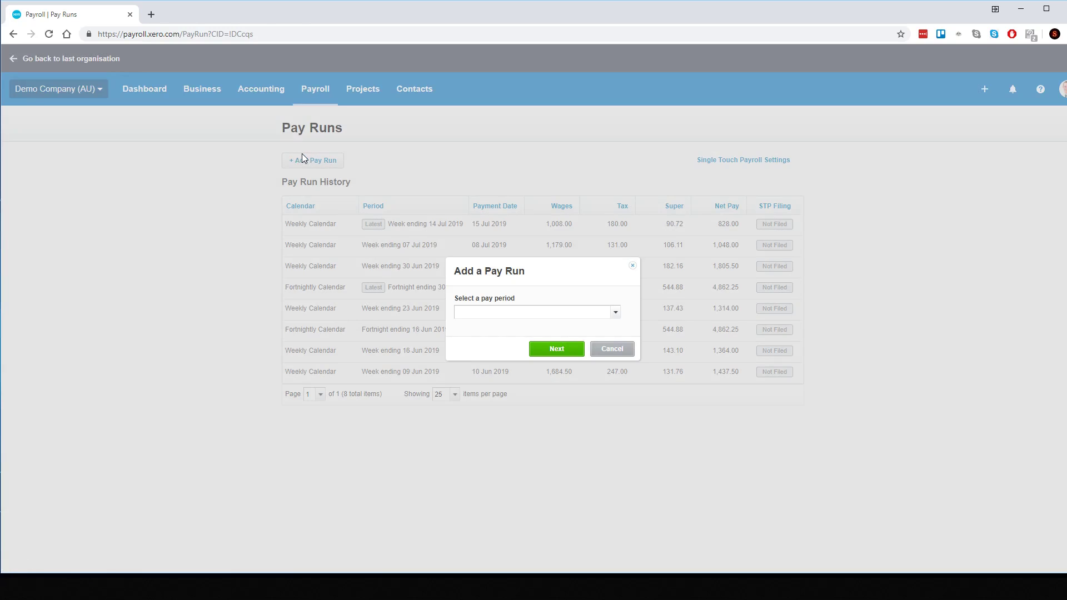
click(617, 313)
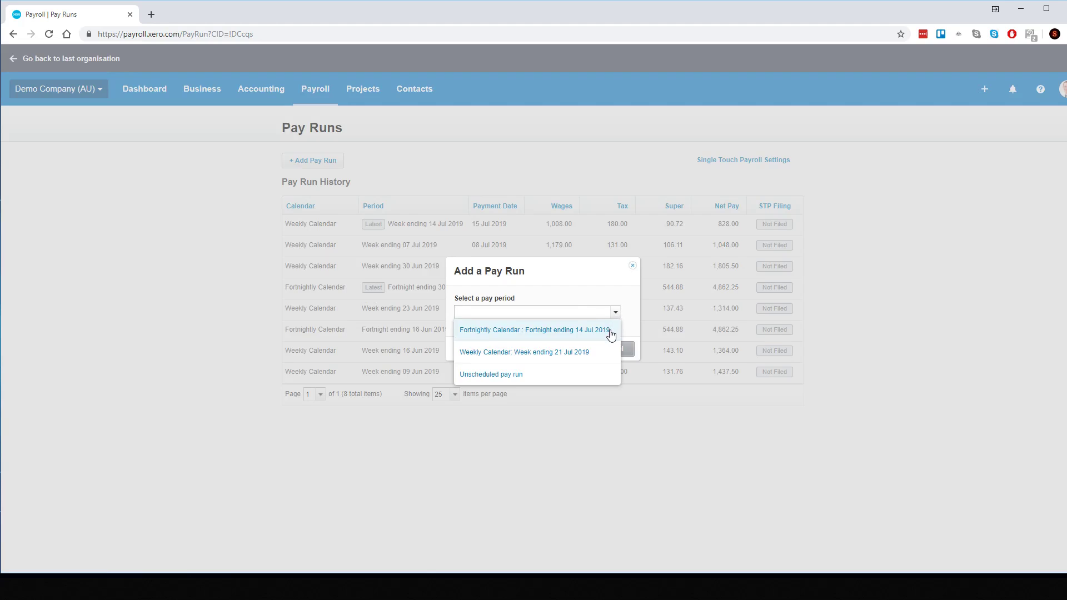
click(610, 331)
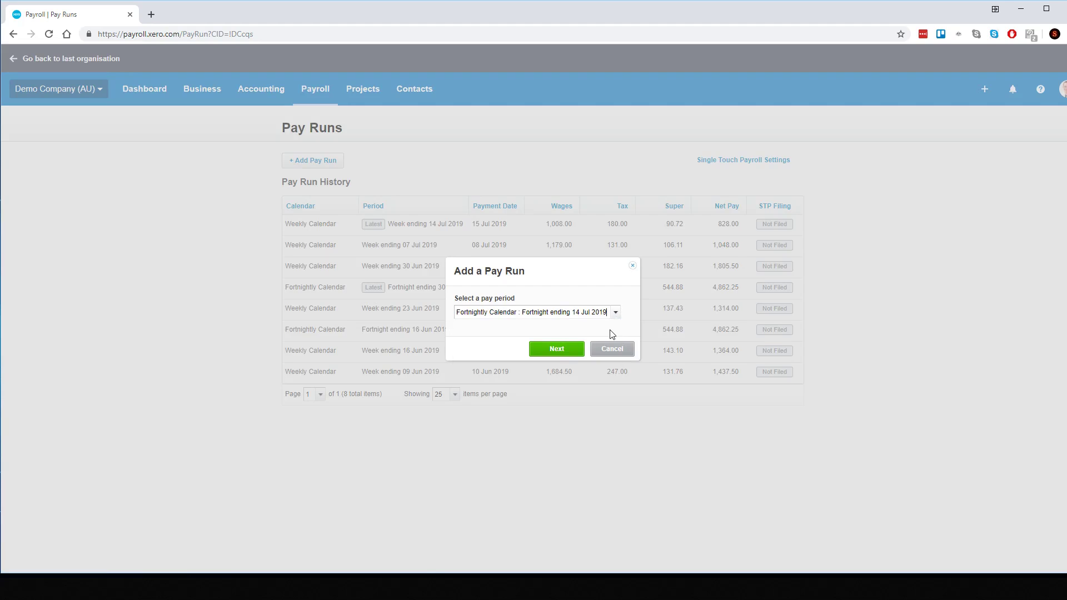
click(576, 349)
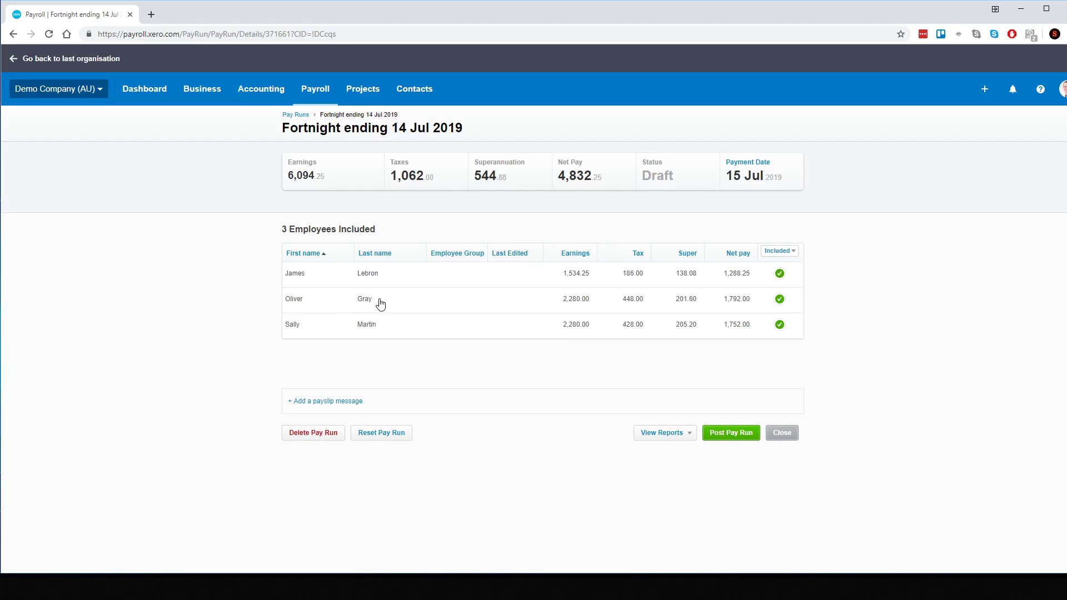
Step: Open the payslip of the employee who received the advance and add a Recovery of Wage Advance deduction line
click(426, 305)
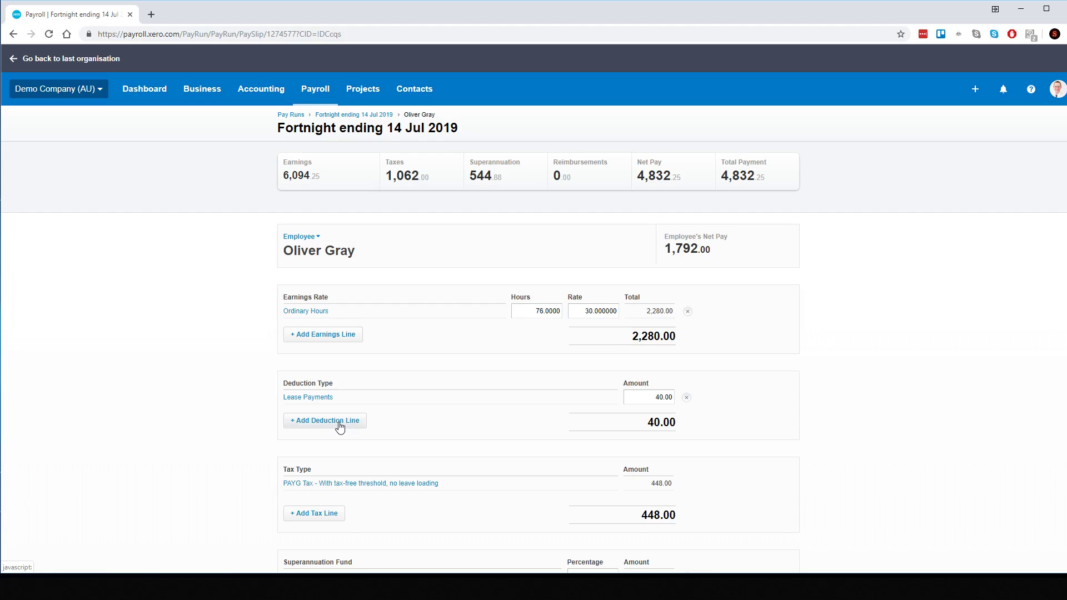
click(305, 420)
click(600, 283)
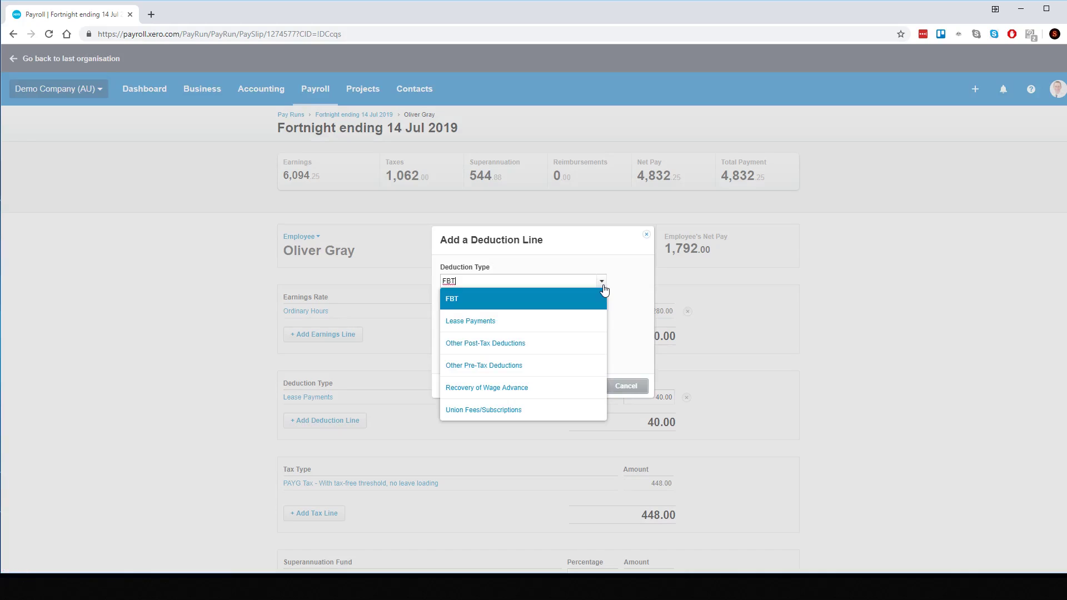
scroll(582, 328, down, 4)
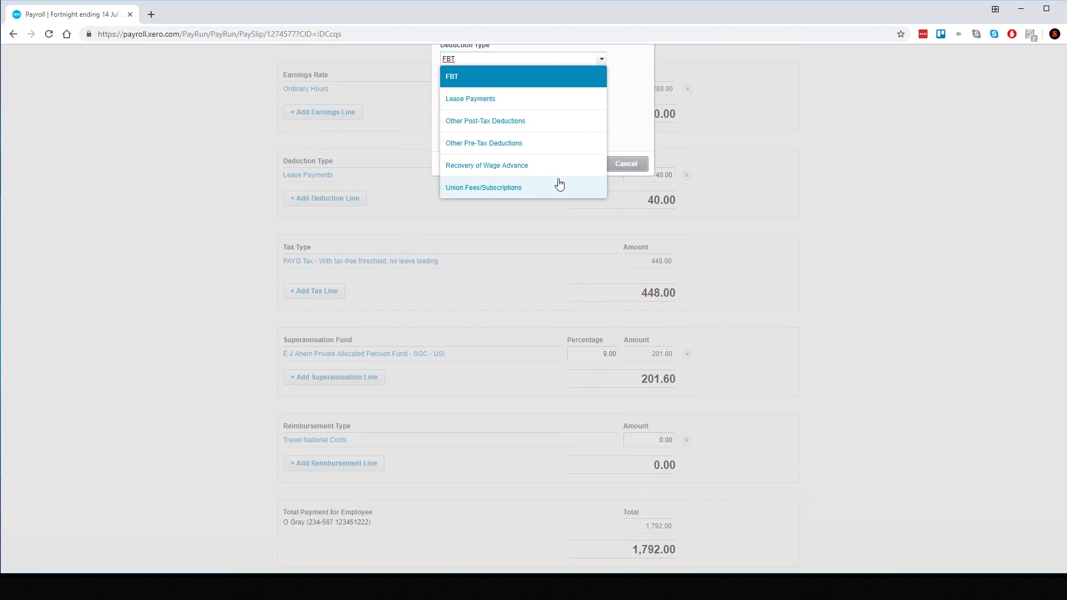
click(515, 167)
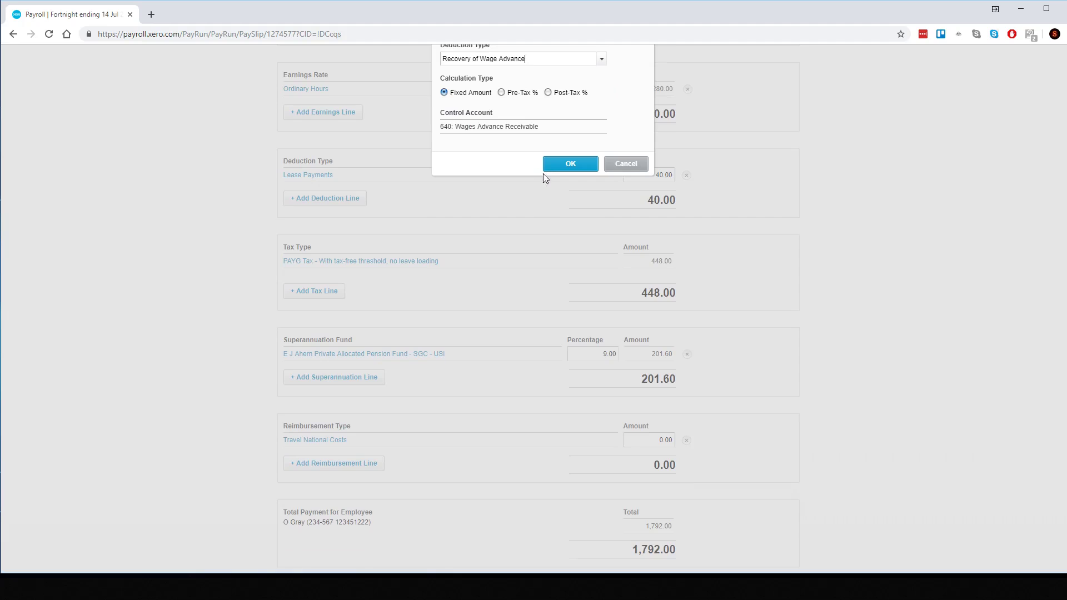
click(572, 164)
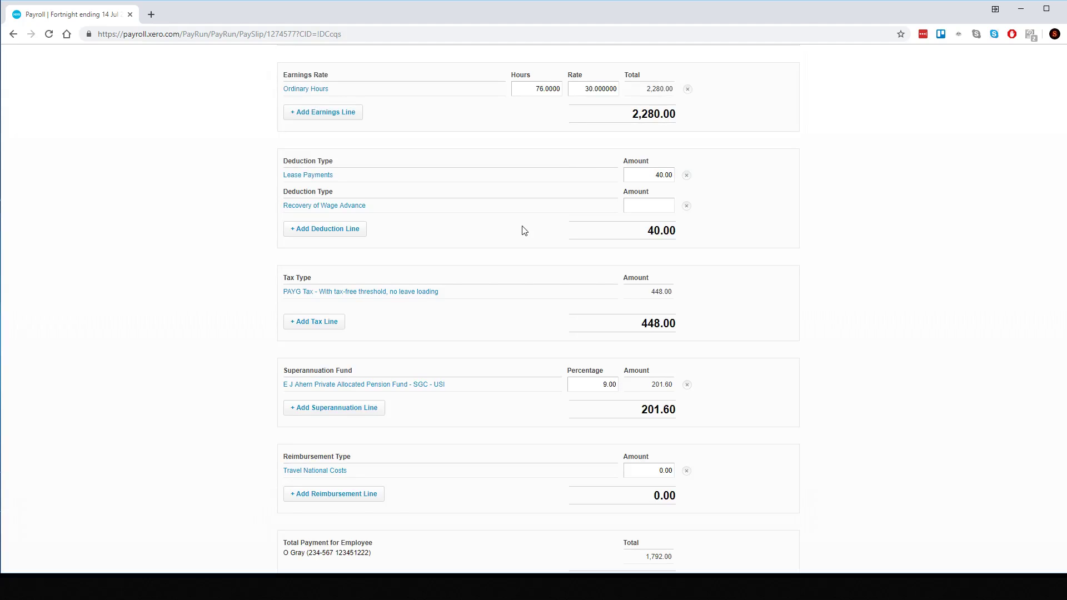
Step: Set the Recovery of Wage Advance deduction amount to 200, review the payslip, and save it
scroll(522, 231, up, 3)
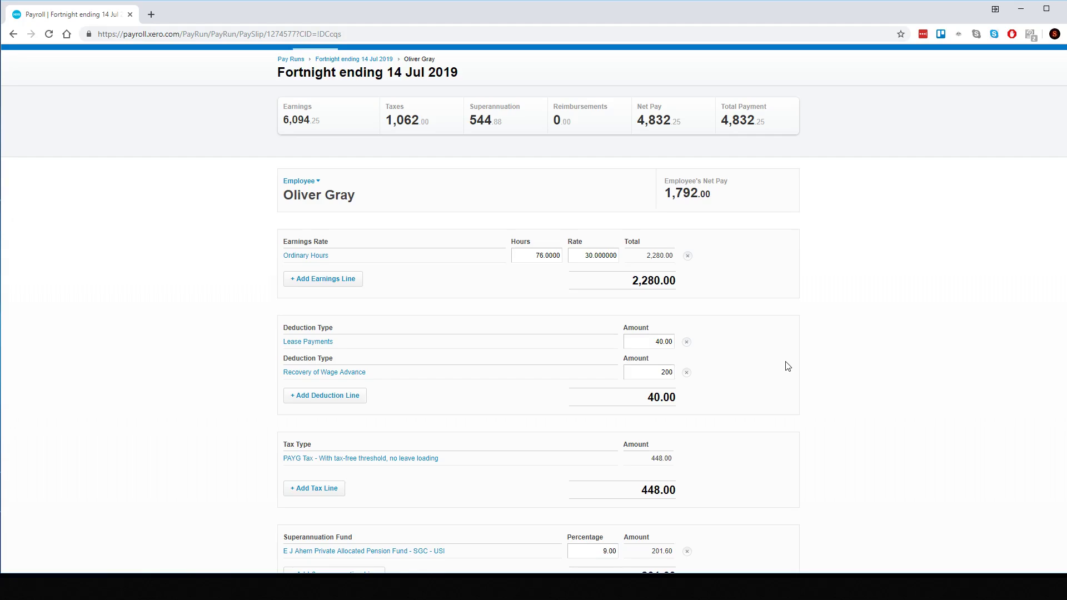
key(Tab)
key(Tab)
scroll(739, 226, up, 3)
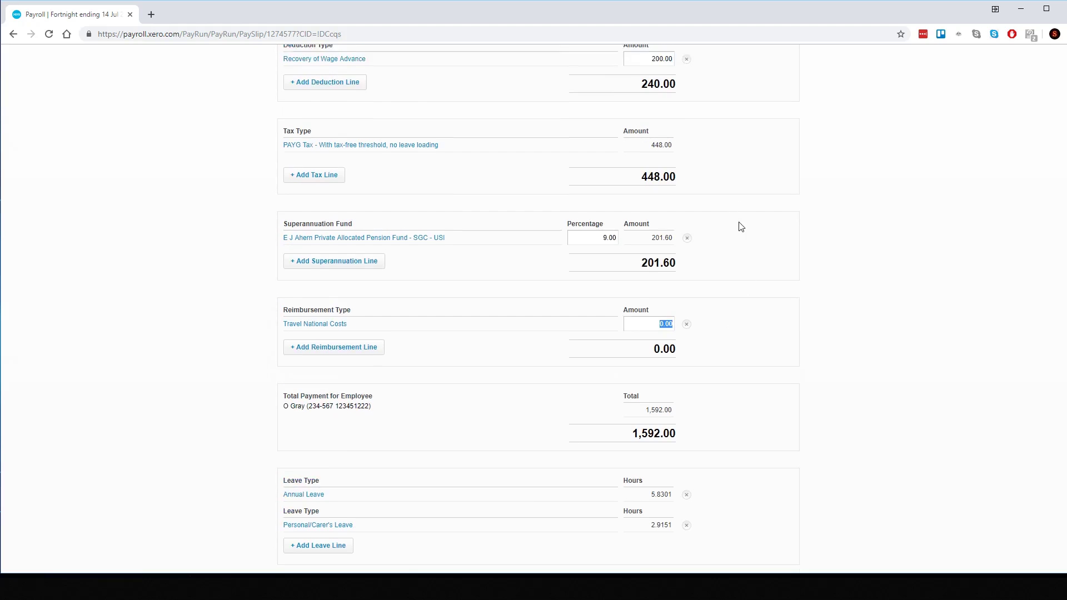
scroll(744, 137, up, 1)
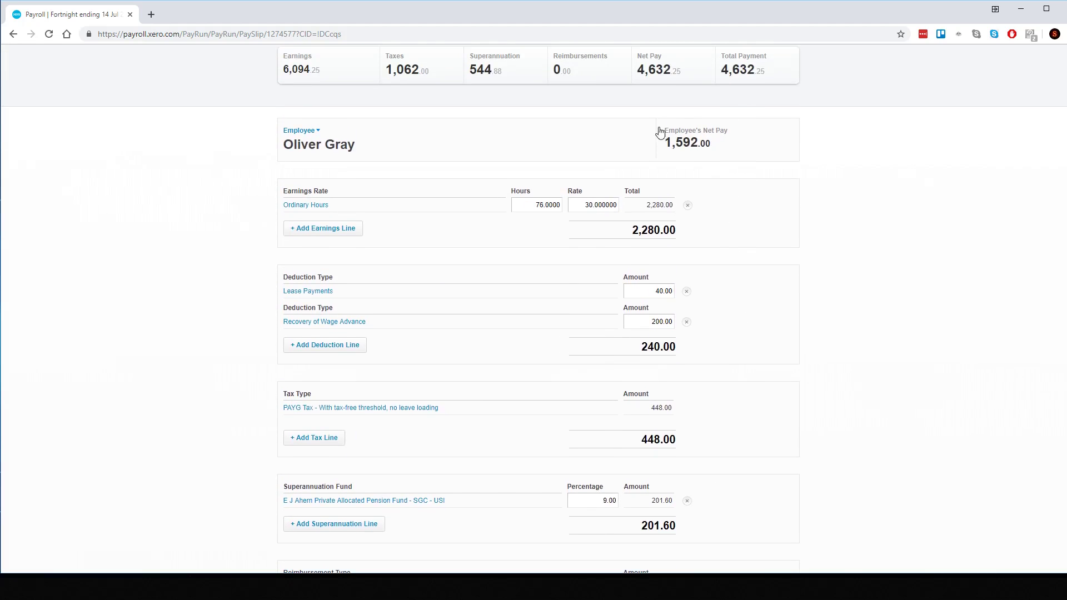
scroll(721, 175, down, 1)
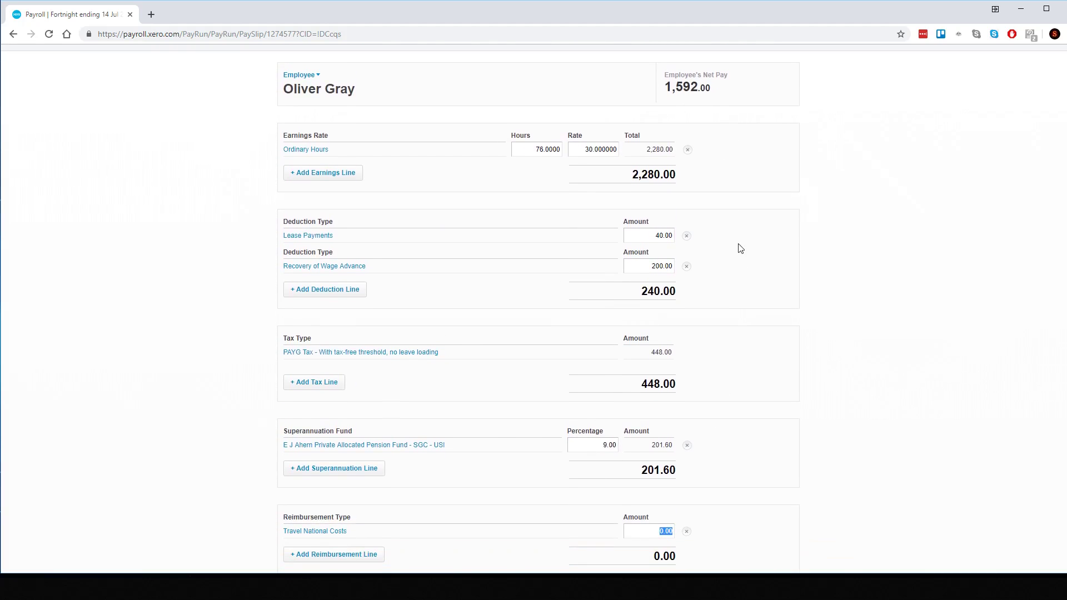
scroll(729, 377, down, 2)
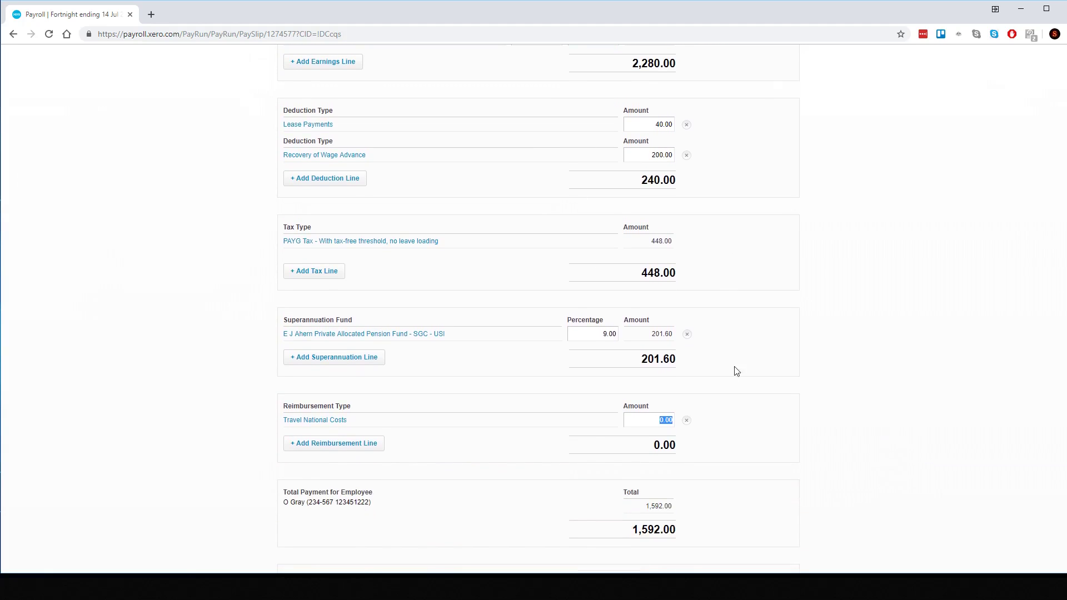
scroll(752, 358, down, 3)
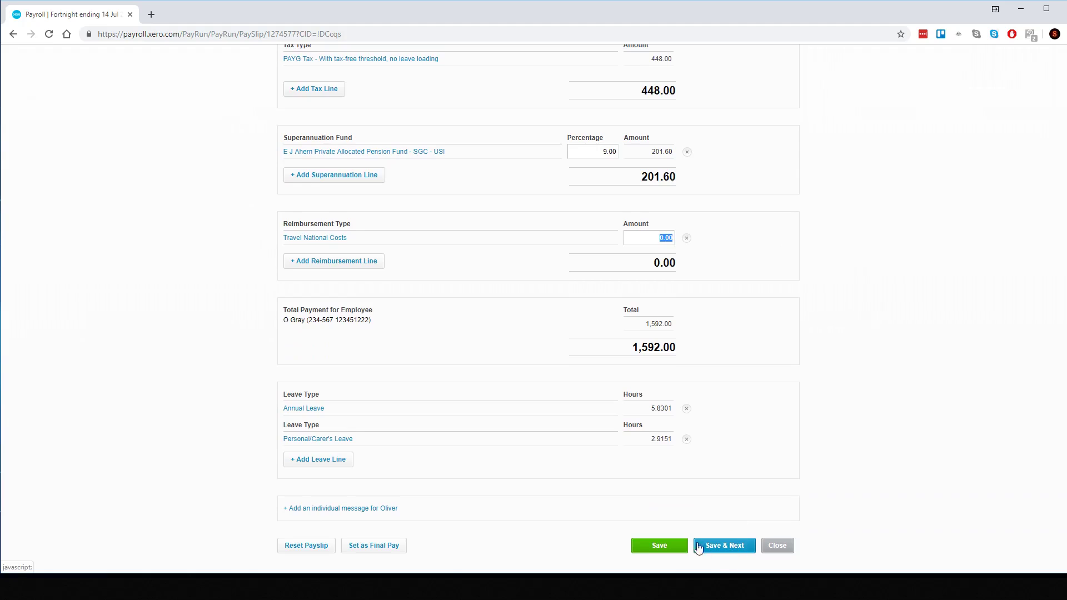
click(672, 547)
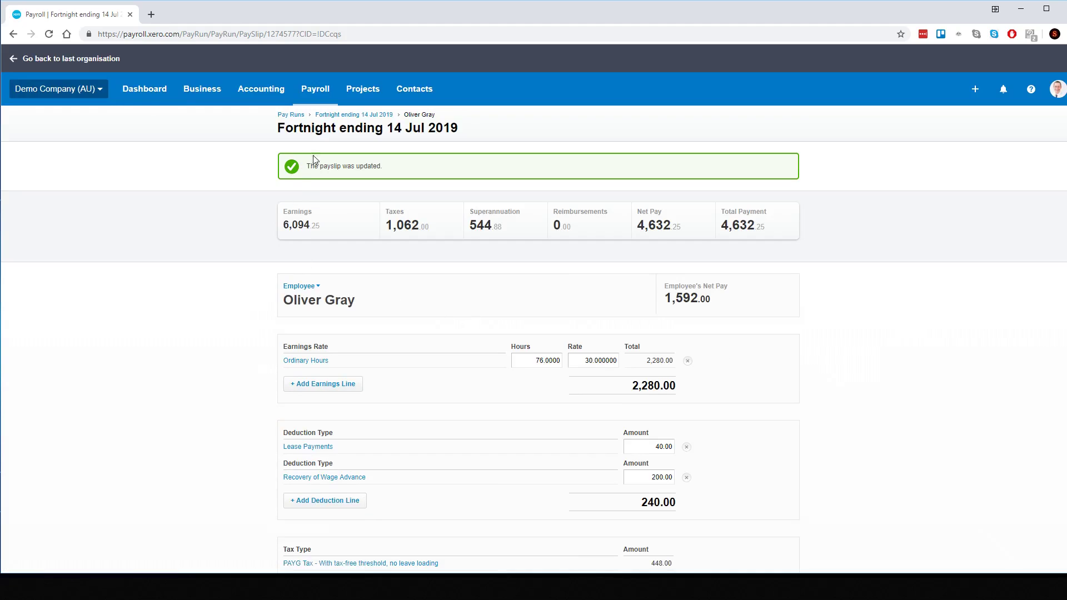
Step: Return to the pay run for the fortnight ending 14 Jul 2019 and post it
click(334, 115)
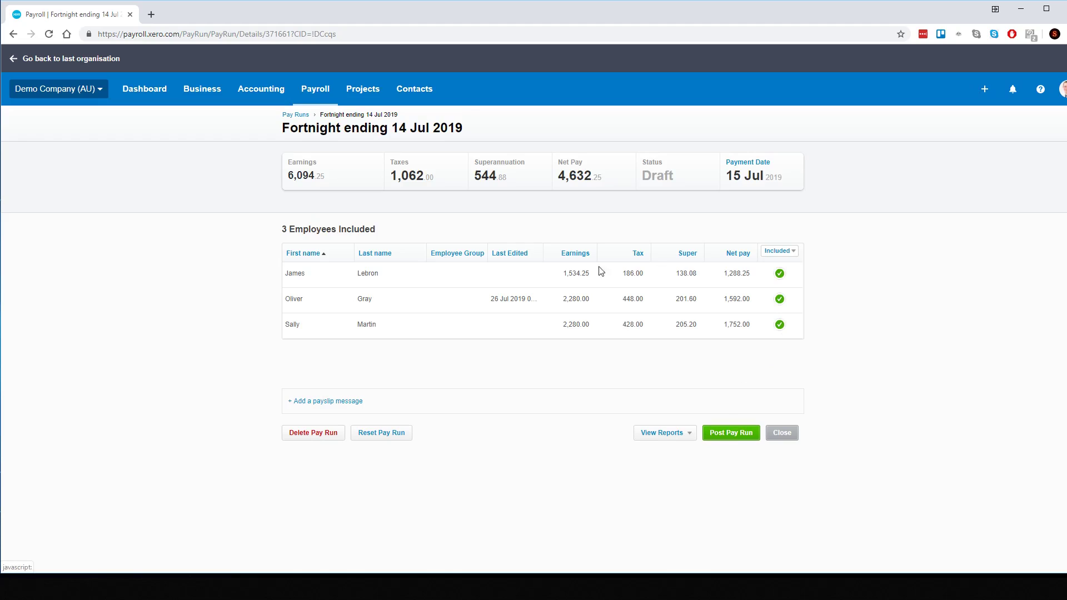
click(720, 435)
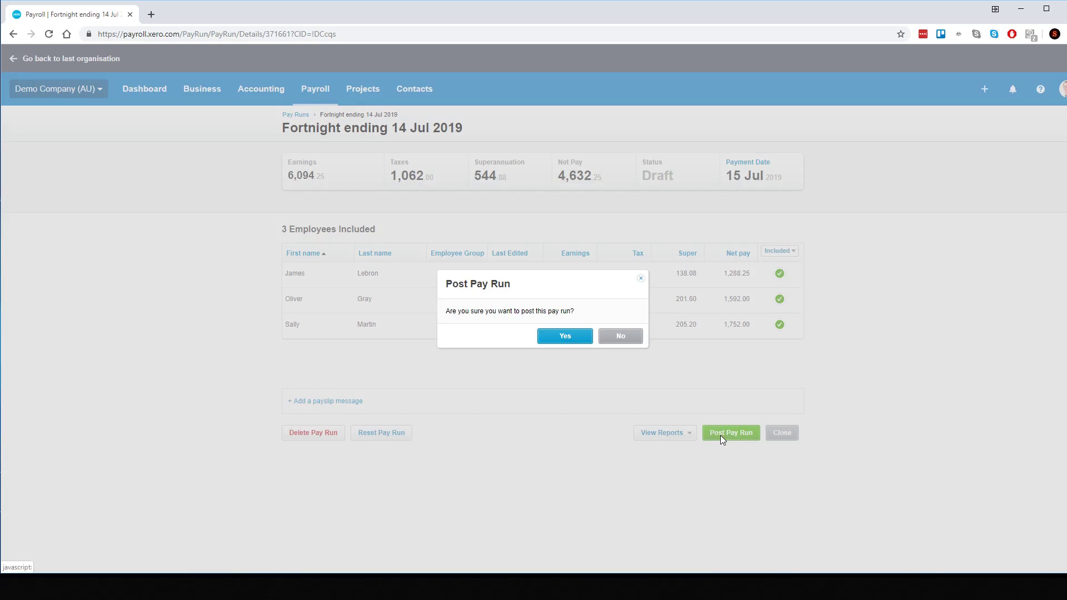
click(569, 333)
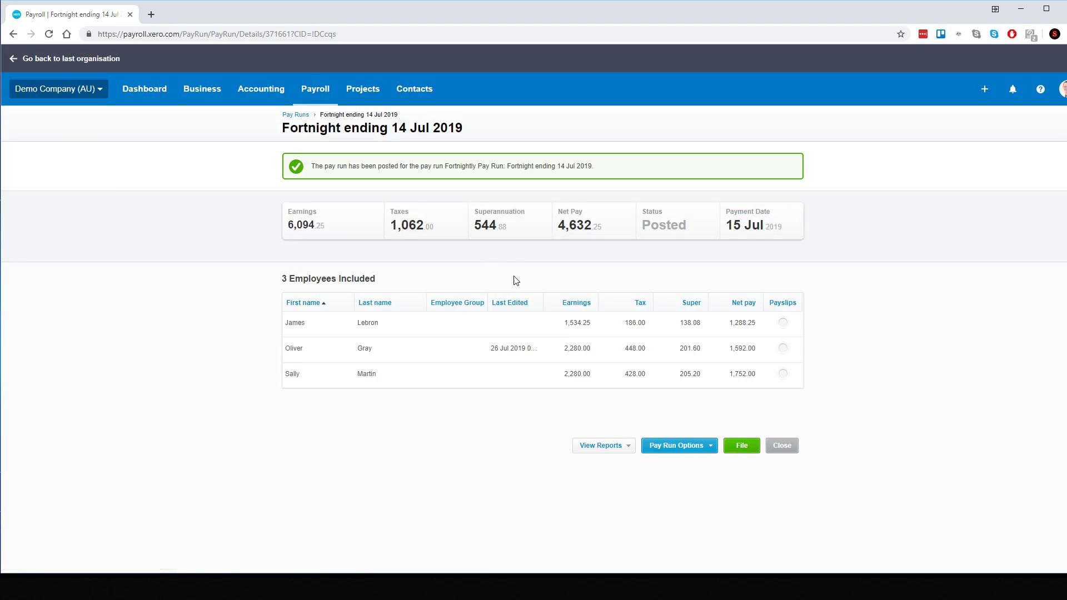
Step: Check the dashboard watchlist, run the Account Transactions report for 640 - Wages Advance Receivable, and return to the dashboard
click(134, 97)
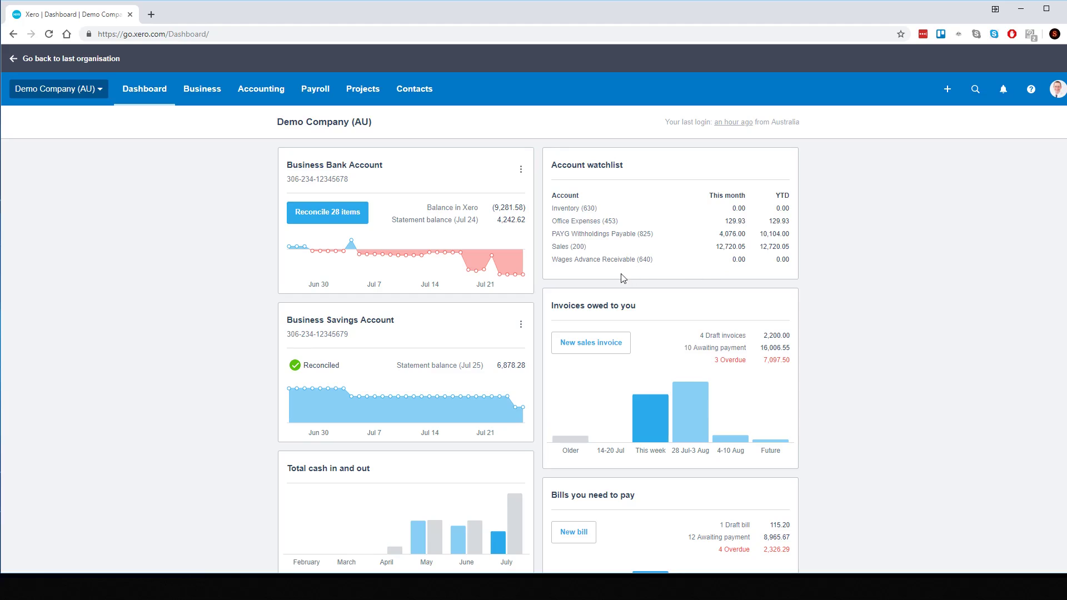
click(261, 92)
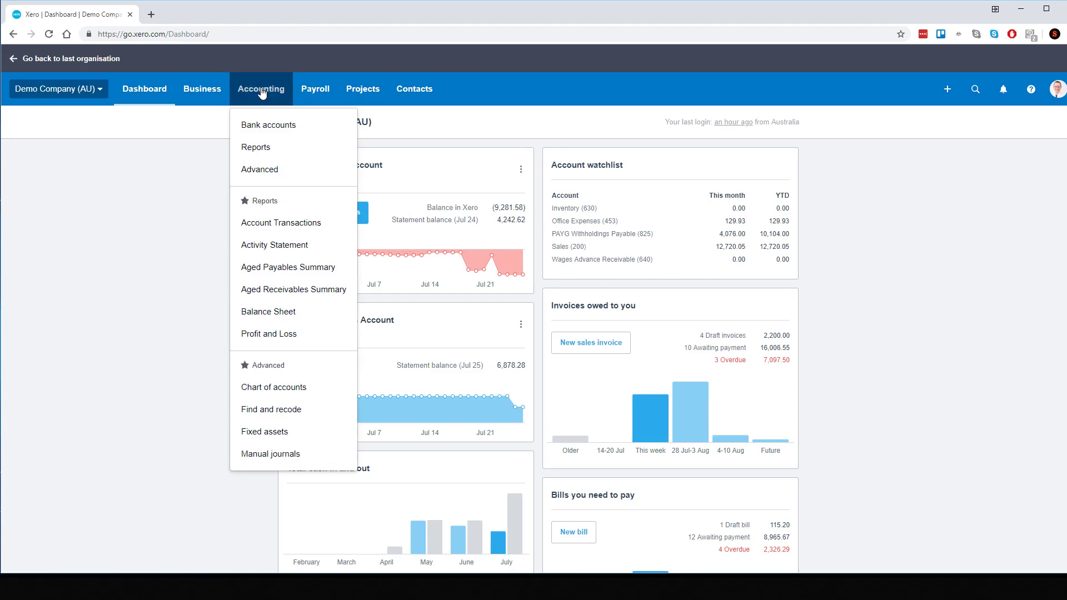
click(282, 230)
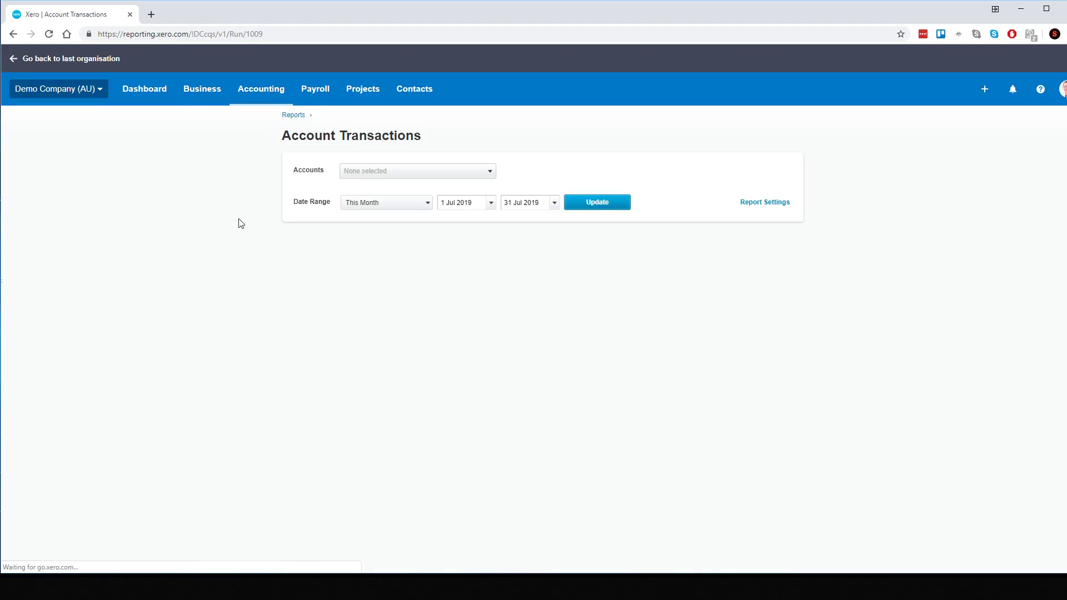
click(374, 173)
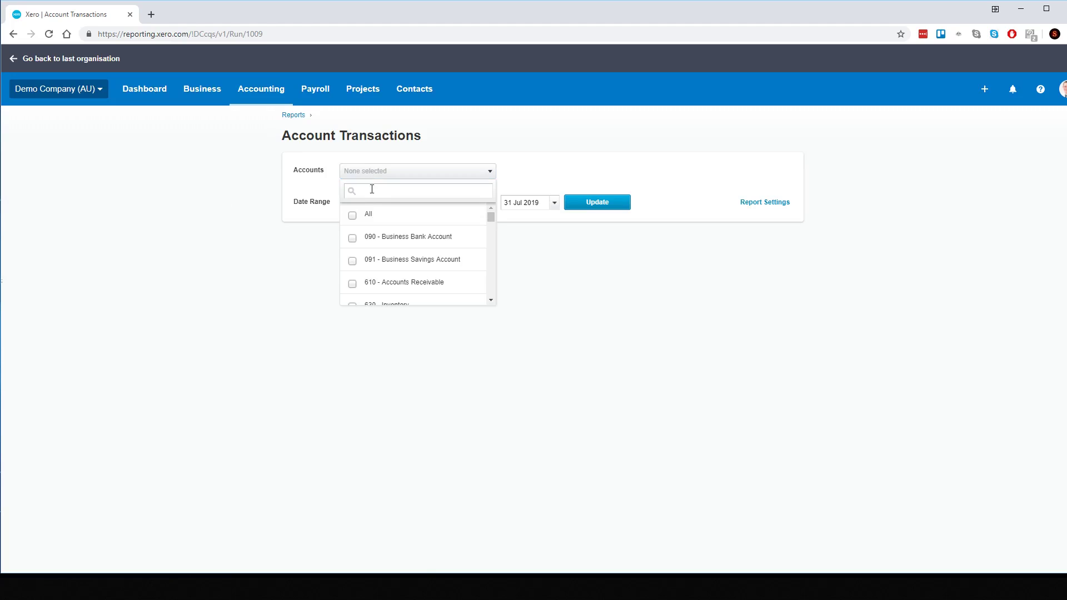
text(640)
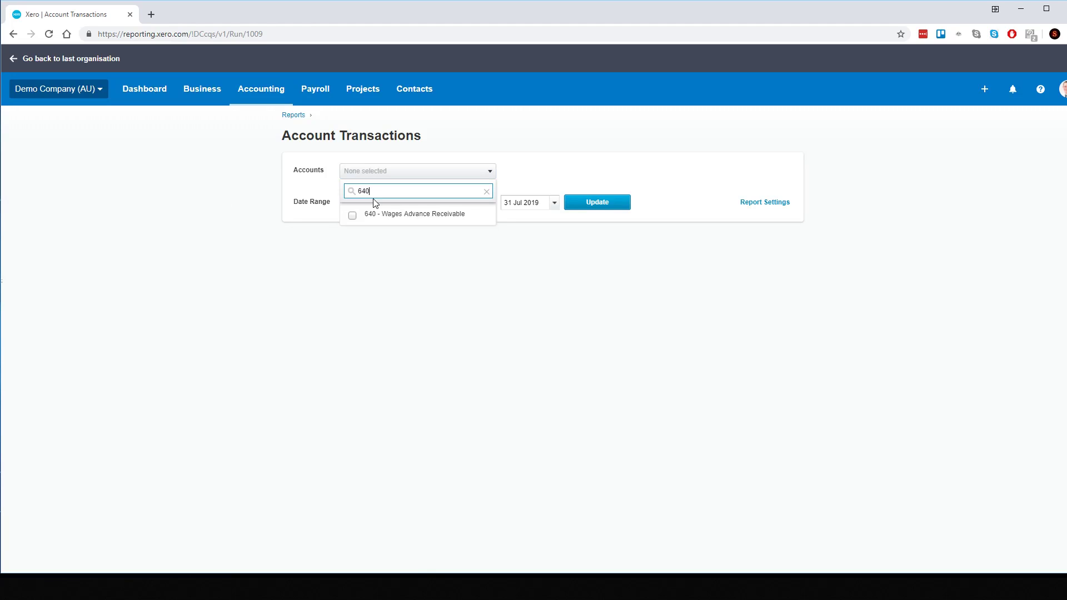
click(434, 216)
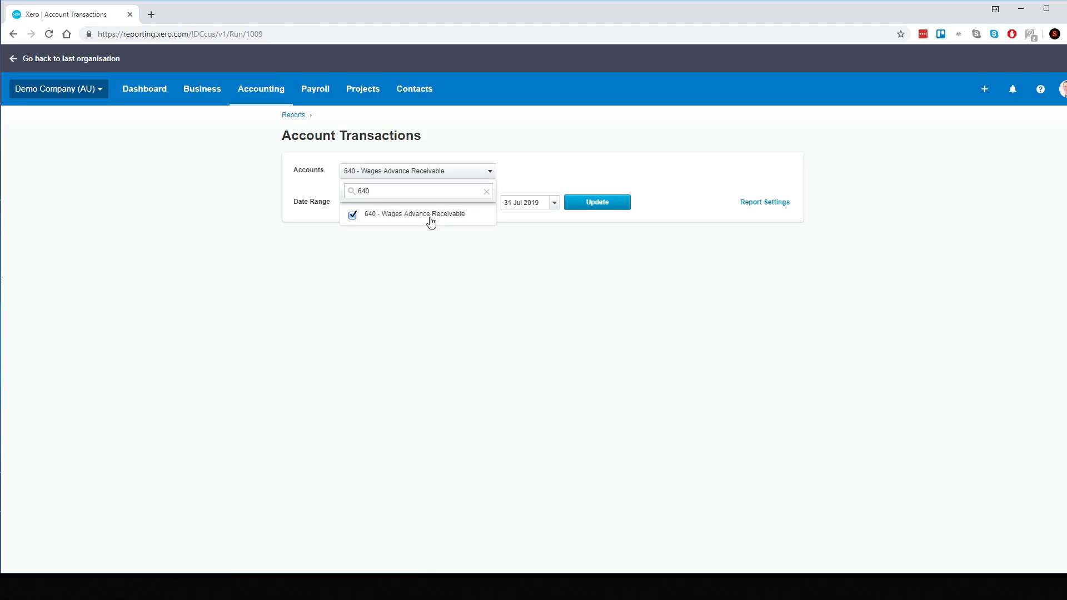
click(595, 202)
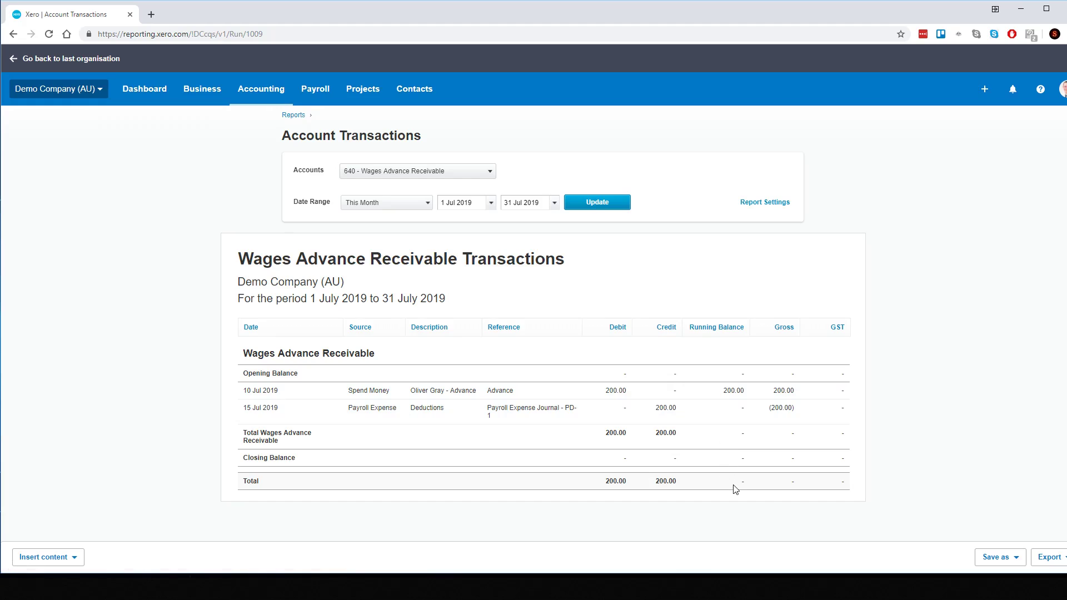
click(156, 95)
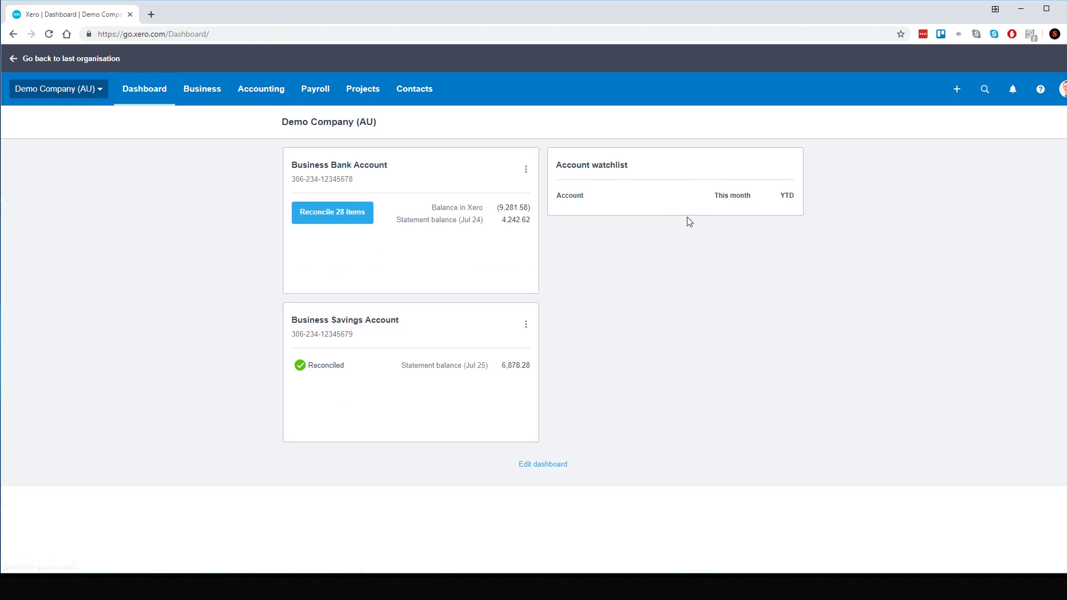